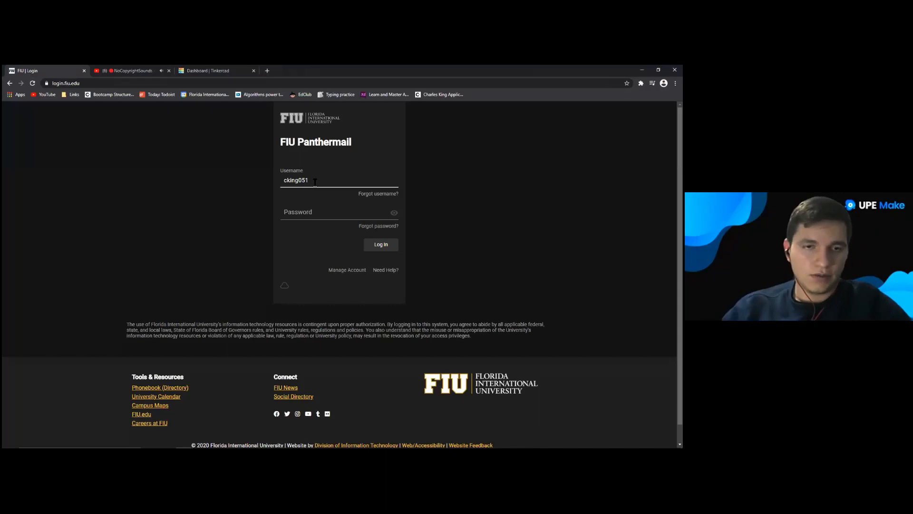
Step: Log in to FIU Panthermail by entering the account password, and continue with the first listed account
{"action": "type", "text": "••••••••••"}
{"action": "key", "text": "Return"}
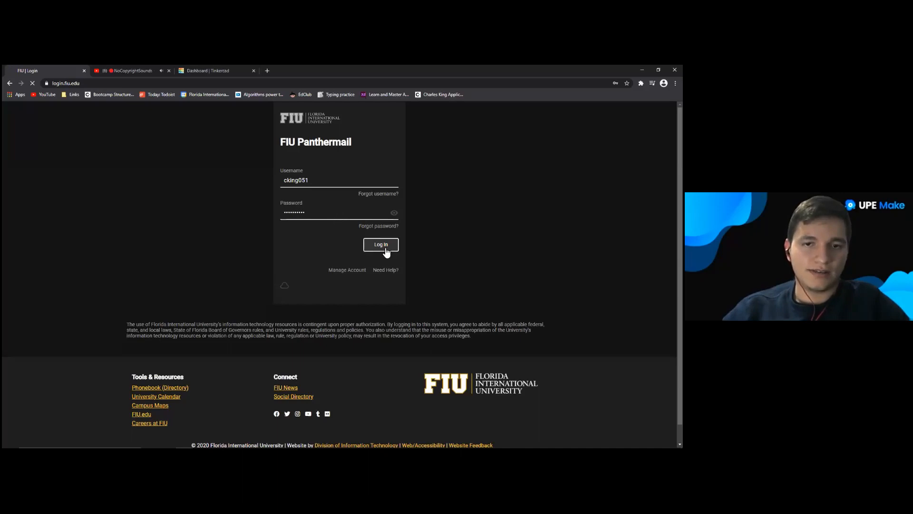
{"action": "left_click", "coordinate": [328, 215]}
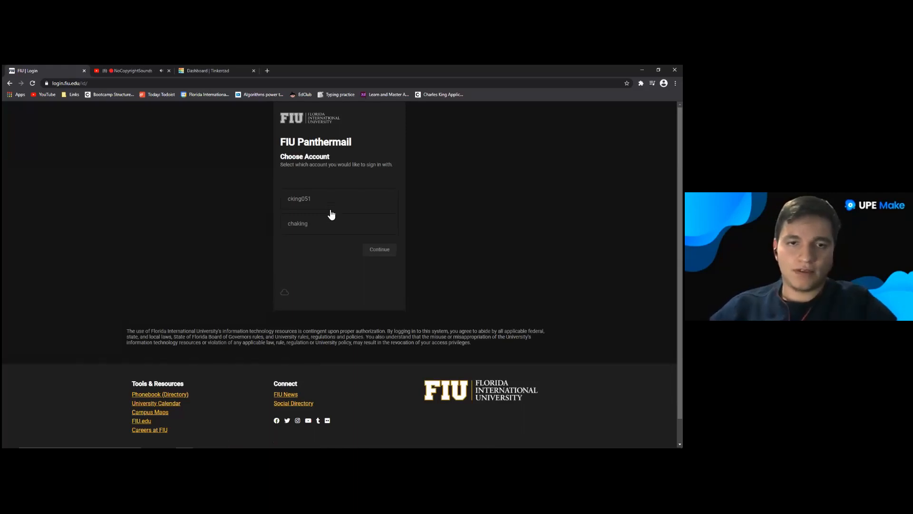
{"action": "left_click", "coordinate": [332, 200]}
{"action": "left_click", "coordinate": [388, 250]}
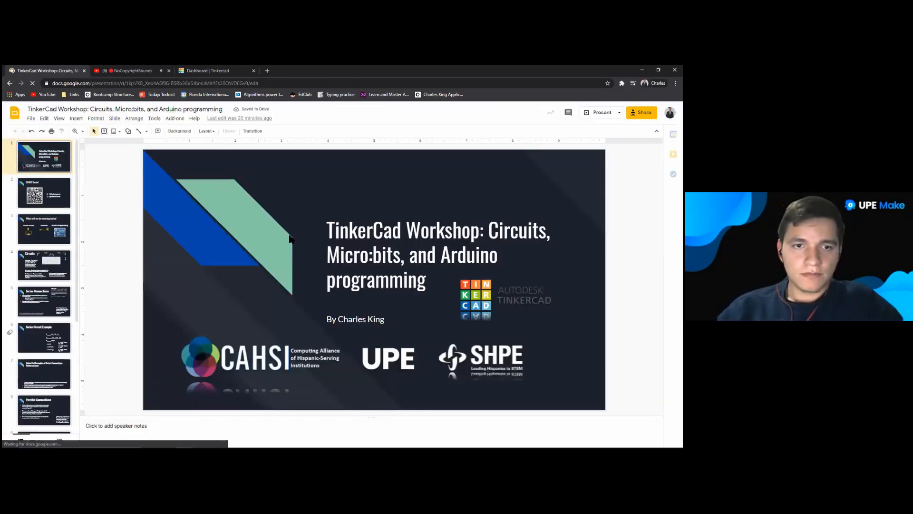
Step: Present the TinkerCad workshop slides and advance to the "TinkerCad Examples of Series Connections" slide
{"action": "left_click", "coordinate": [619, 113]}
{"action": "left_click", "coordinate": [533, 126]}
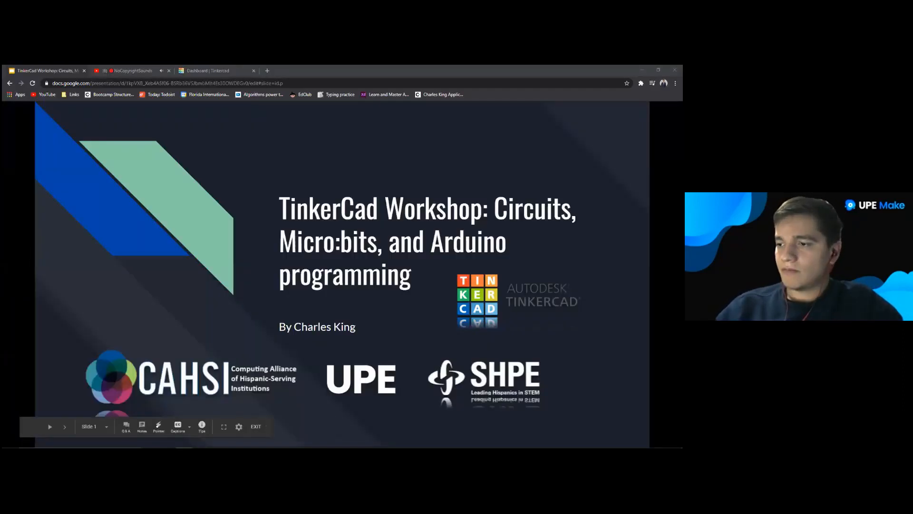
{"action": "key", "text": "Right"}
{"action": "key", "text": "Right"}
{"action": "key", "text": "Right"}
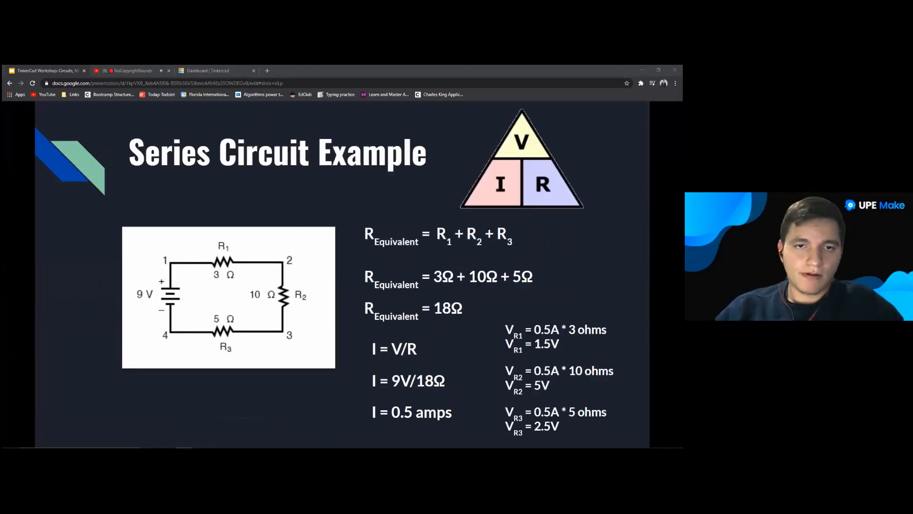
{"action": "key", "text": "Right"}
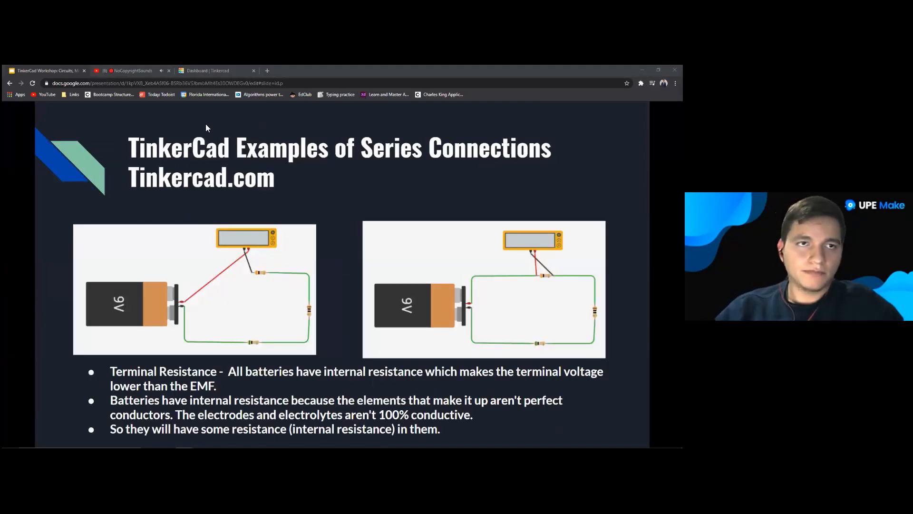
Step: Switch to the Tinkercad dashboard and create a new circuit from the Circuits section
{"action": "left_click", "coordinate": [215, 71]}
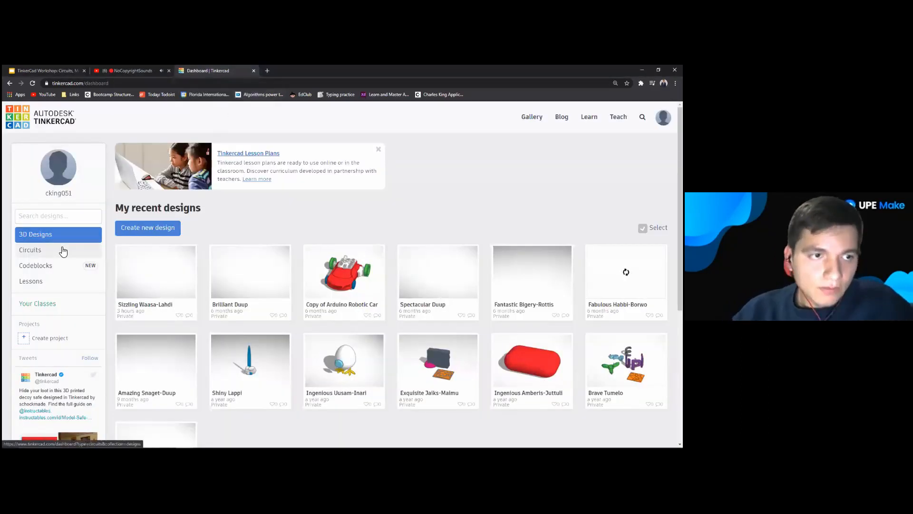
{"action": "left_click", "coordinate": [44, 251]}
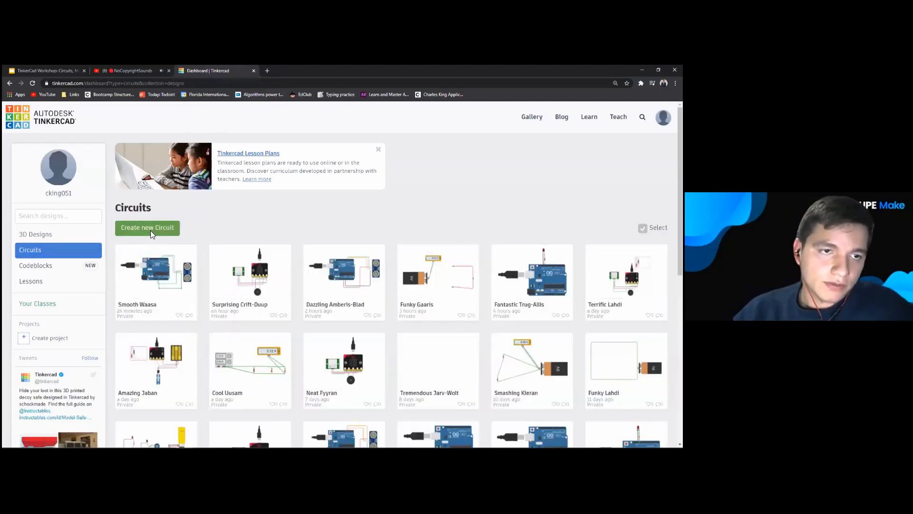
{"action": "left_click", "coordinate": [150, 230]}
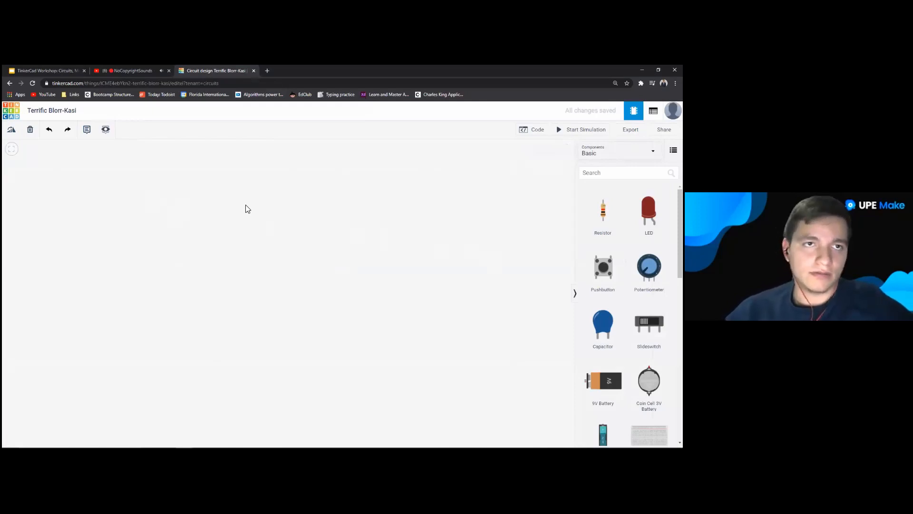
Step: Search the components for "batt" and place a 9V Battery on the workplane
{"action": "scroll", "coordinate": [628, 314], "scroll_direction": "down", "scroll_amount": 2}
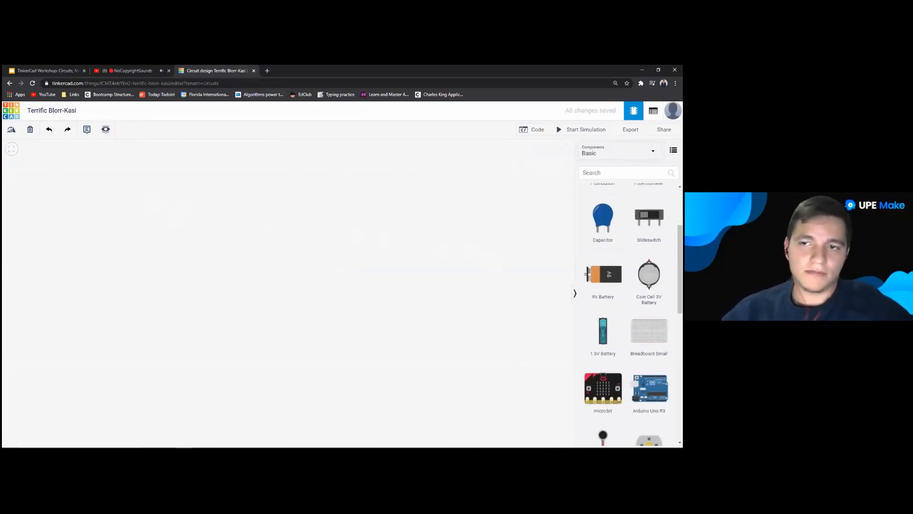
{"action": "scroll", "coordinate": [628, 314], "scroll_direction": "up", "scroll_amount": 2}
{"action": "left_click", "coordinate": [624, 173]}
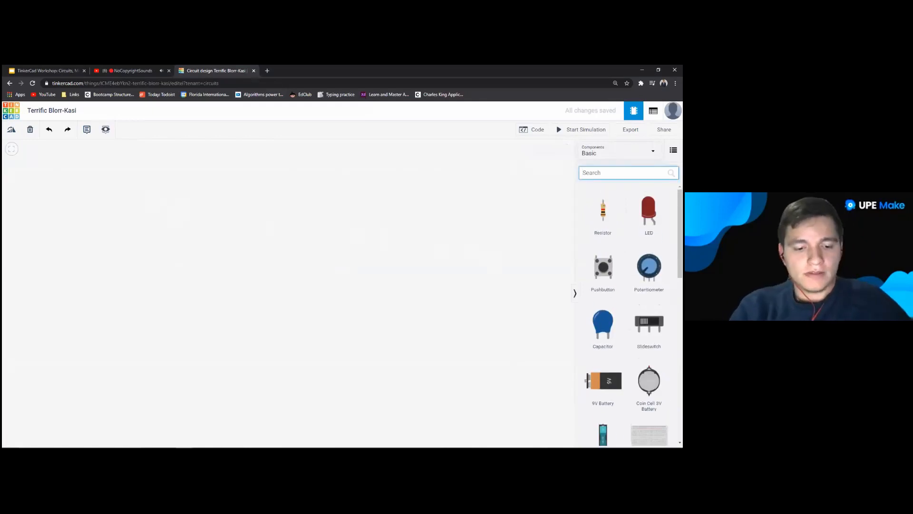
{"action": "type", "text": "barr"}
{"action": "key", "text": "BackSpace"}
{"action": "key", "text": "BackSpace"}
{"action": "type", "text": "tt"}
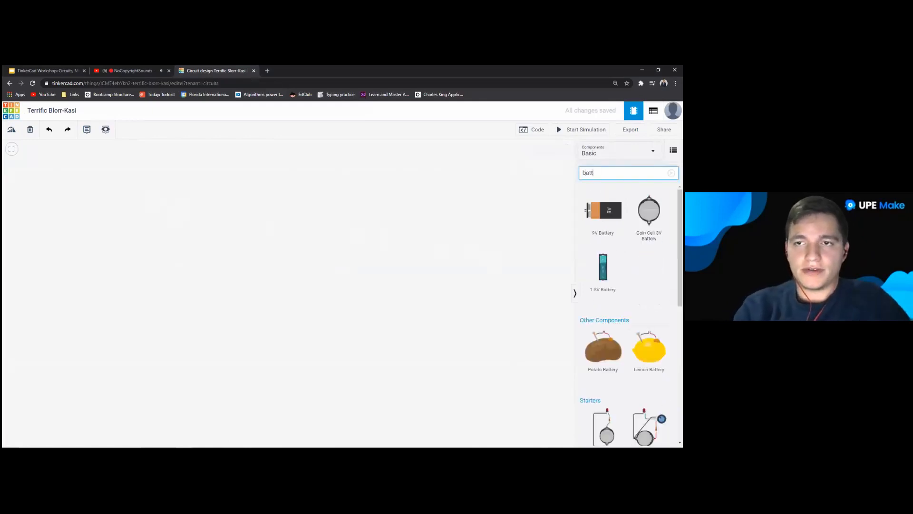
{"action": "left_click", "coordinate": [605, 229]}
{"action": "left_click", "coordinate": [220, 252]}
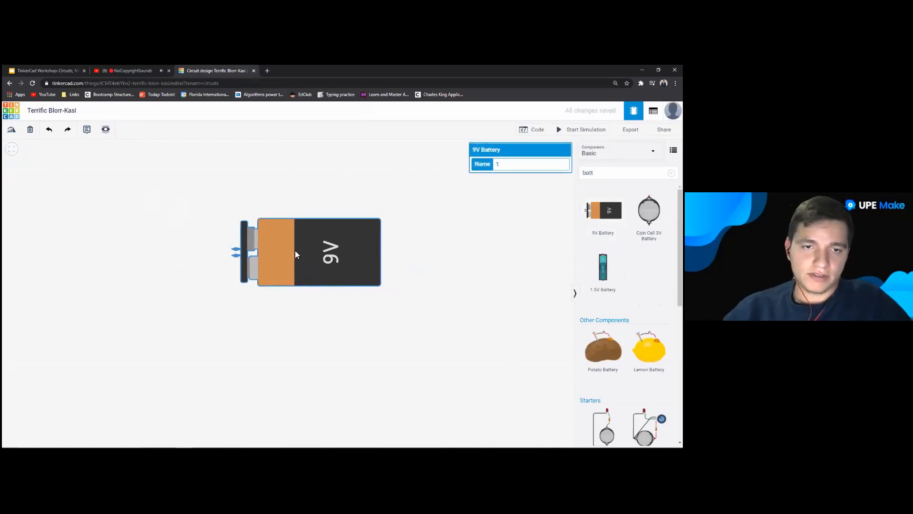
Step: Rotate the 9V battery by 180 degrees so its terminals face the empty area of the workplane
{"action": "key", "text": "r"}
{"action": "key", "text": "r"}
{"action": "key", "text": "r"}
{"action": "key", "text": "r"}
{"action": "key", "text": "r"}
{"action": "key", "text": "r"}
{"action": "key", "text": "r"}
{"action": "key", "text": "r"}
{"action": "key", "text": "r"}
{"action": "key", "text": "r"}
{"action": "key", "text": "r"}
{"action": "key", "text": "r"}
{"action": "key", "text": "r"}
{"action": "key", "text": "r"}
{"action": "key", "text": "r"}
{"action": "key", "text": "r"}
{"action": "key", "text": "r"}
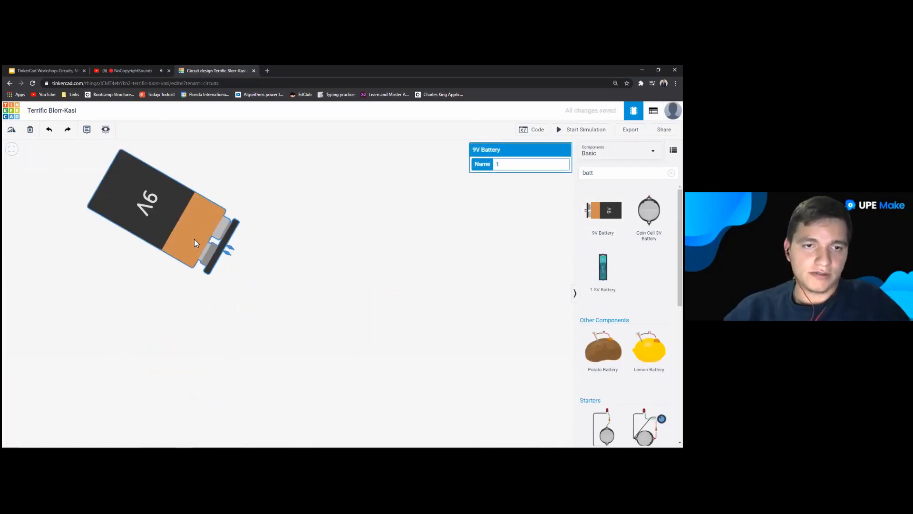
{"action": "key", "text": "r"}
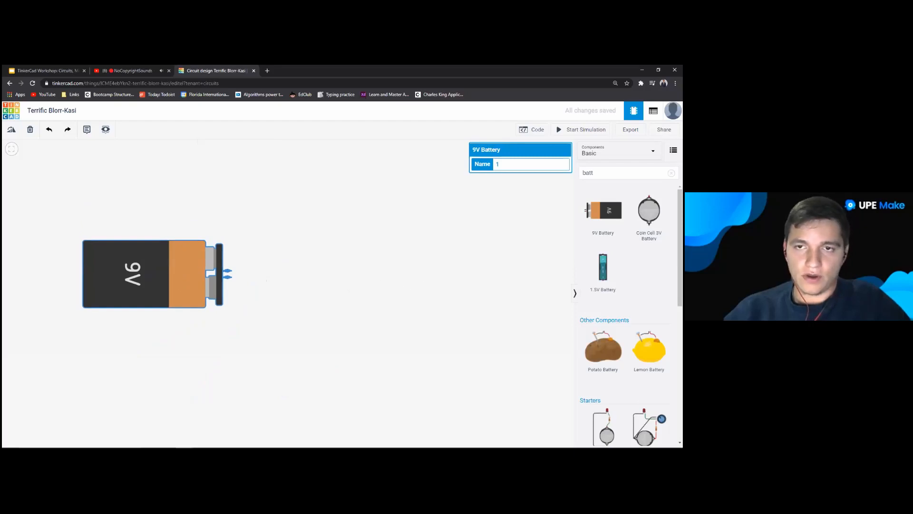
Step: Clear the component search and place three resistors beyond the battery's terminals: one upper, one lower, one farther out between them
{"action": "double_click", "coordinate": [588, 172]}
{"action": "key", "text": "BackSpace"}
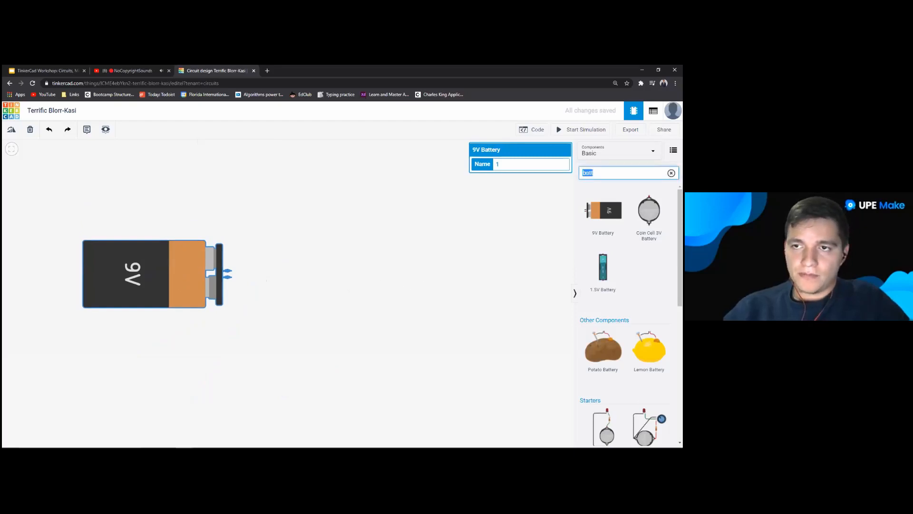
{"action": "left_click_drag", "start_coordinate": [602, 211], "coordinate": [307, 317]}
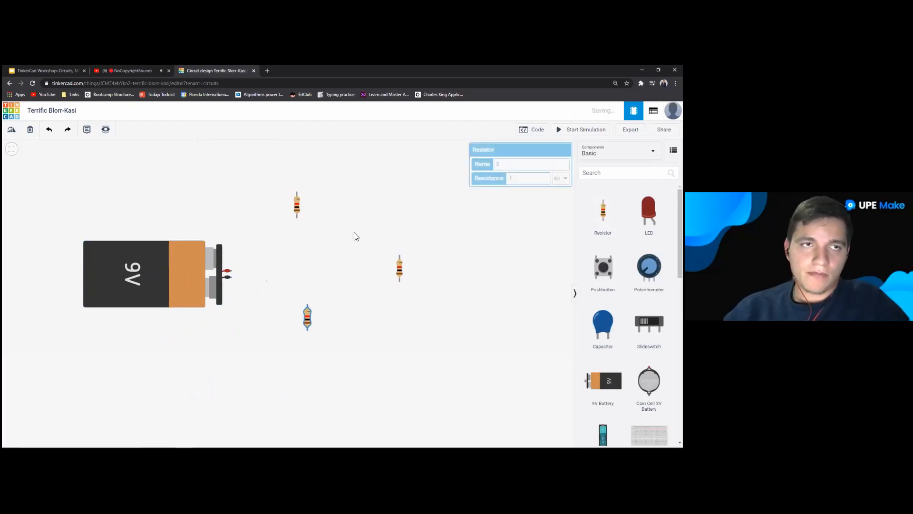
Step: Check the resistor values on the Series Circuit Example slide and set the upper resistor's resistance to 3 Ω
{"action": "left_click", "coordinate": [48, 70]}
{"action": "key", "text": "Left"}
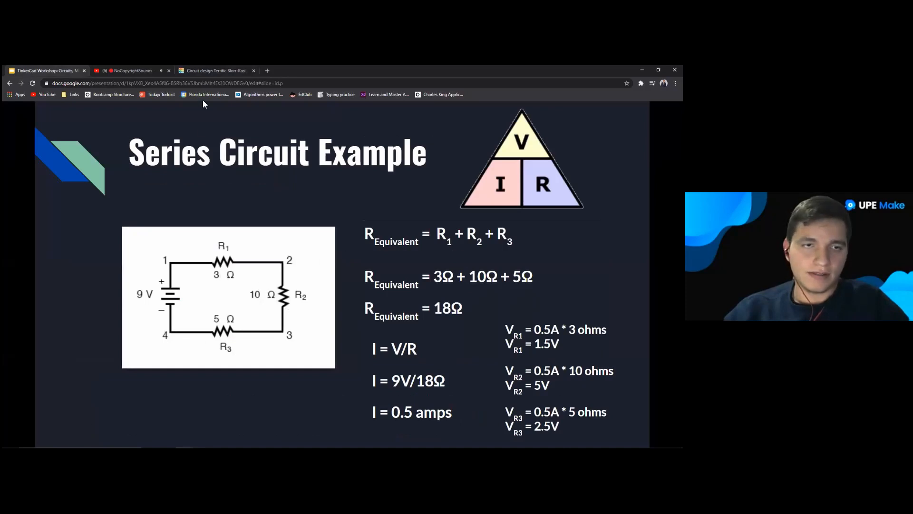
{"action": "left_click", "coordinate": [204, 70]}
{"action": "left_click", "coordinate": [298, 206]}
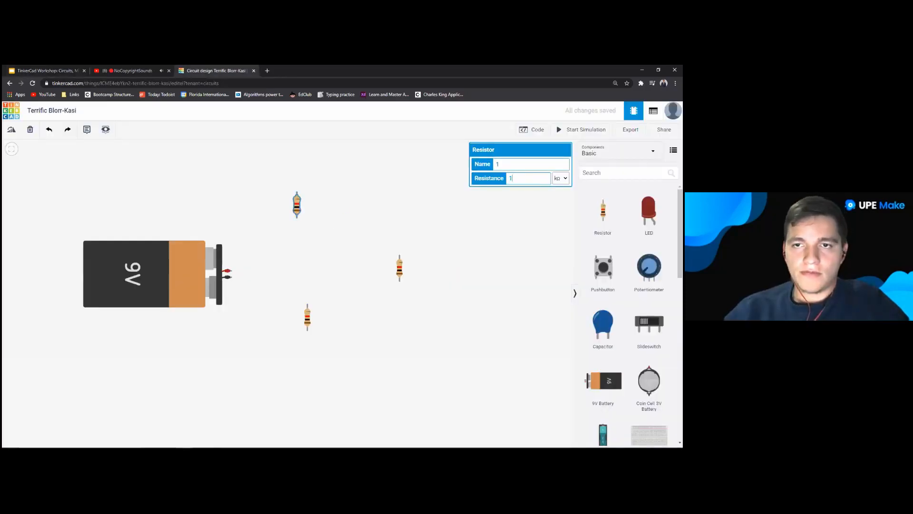
{"action": "key", "text": "BackSpace"}
{"action": "type", "text": "3"}
{"action": "left_click", "coordinate": [561, 179]}
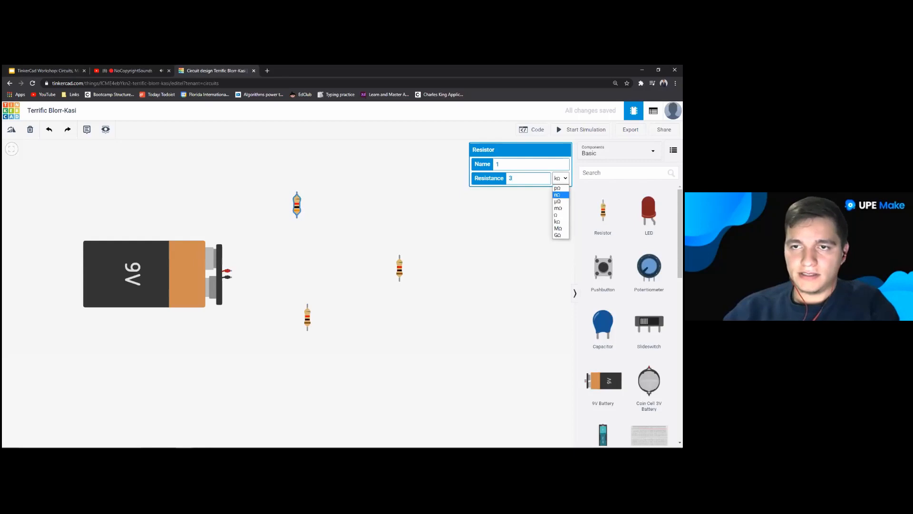
{"action": "left_click", "coordinate": [560, 214]}
{"action": "left_click", "coordinate": [448, 251]}
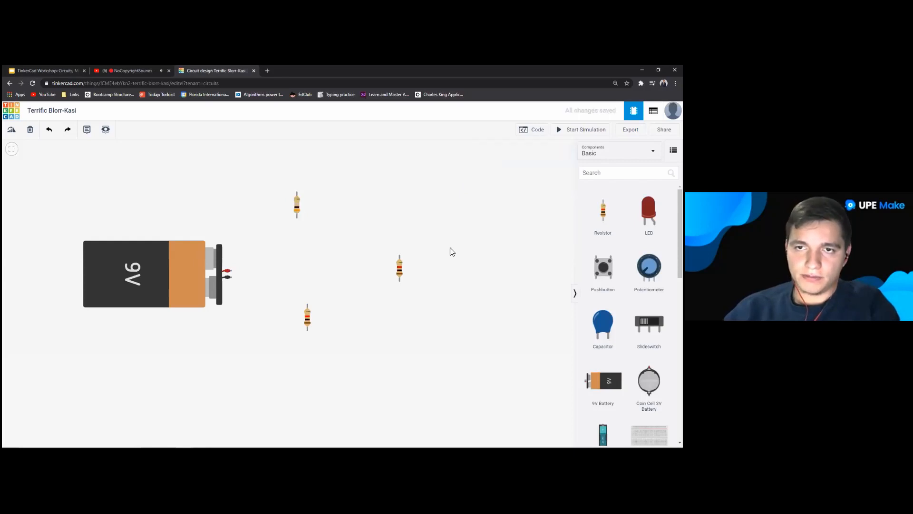
Step: Set the resistance of the resistor farthest from the battery to 10 Ω
{"action": "left_click", "coordinate": [400, 267]}
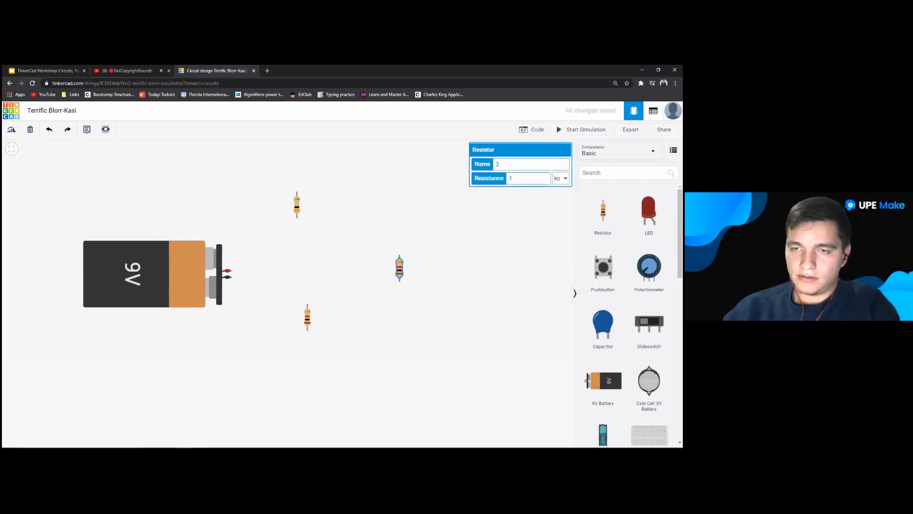
{"action": "left_click", "coordinate": [561, 179]}
{"action": "left_click", "coordinate": [560, 215]}
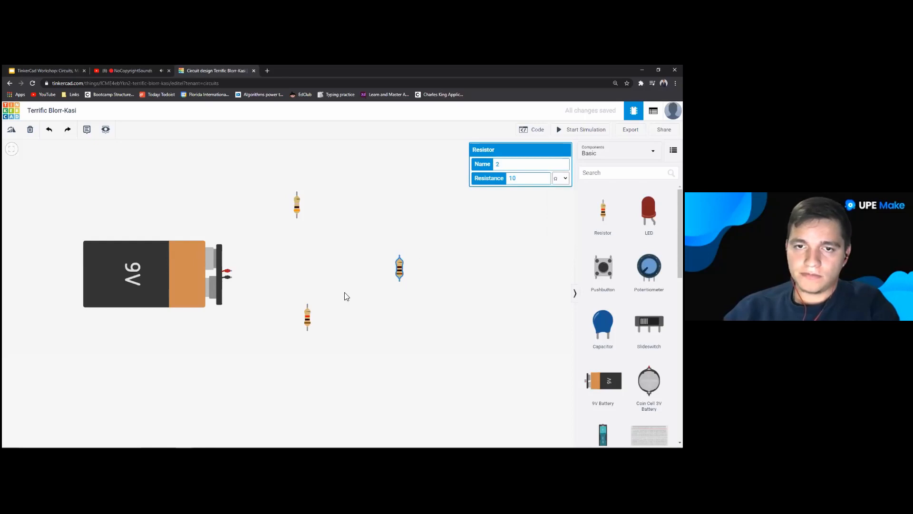
Step: Set the lower resistor's resistance to 5 Ω
{"action": "left_click", "coordinate": [308, 318]}
{"action": "double_click", "coordinate": [511, 178]}
{"action": "type", "text": "5"}
{"action": "left_click", "coordinate": [560, 179]}
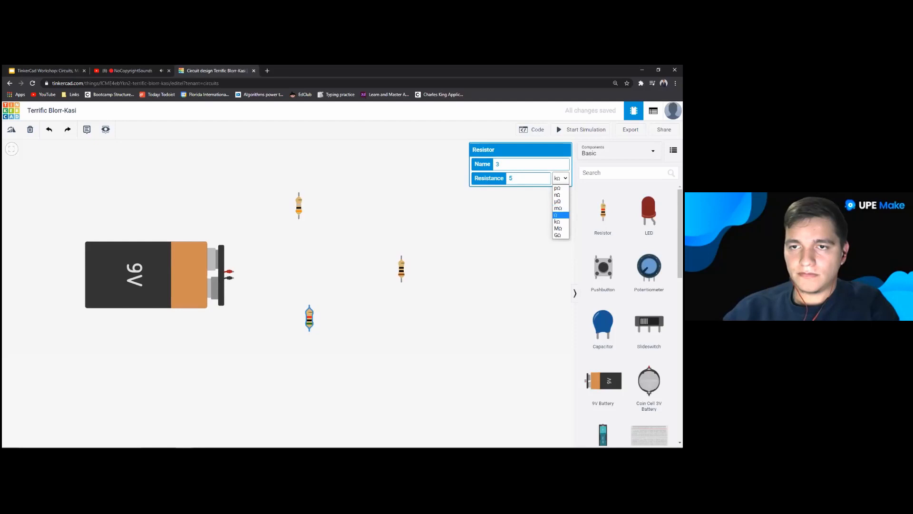
{"action": "left_click", "coordinate": [560, 214]}
{"action": "left_click", "coordinate": [494, 228]}
Step: Move the 3 Ω resistor down closer to the others and rotate it and the 5 Ω resistor to lie horizontally
{"action": "left_click", "coordinate": [299, 210]}
{"action": "key", "text": "r"}
{"action": "left_click_drag", "start_coordinate": [299, 206], "coordinate": [315, 248]}
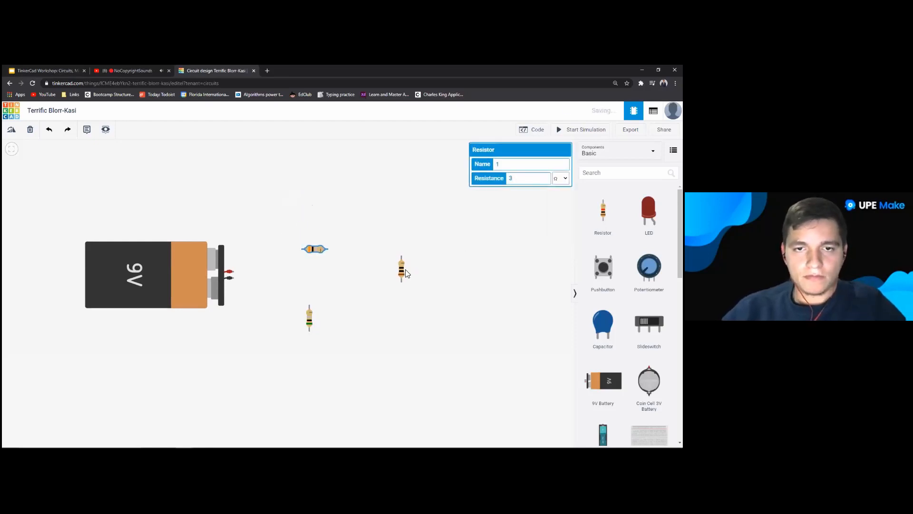
{"action": "key", "text": "r"}
{"action": "left_click", "coordinate": [309, 318]}
{"action": "key", "text": "r"}
{"action": "key", "text": "r"}
{"action": "key", "text": "r"}
{"action": "left_click", "coordinate": [314, 252]}
{"action": "key", "text": "r"}
{"action": "key", "text": "r"}
{"action": "key", "text": "r"}
{"action": "key", "text": "r"}
{"action": "key", "text": "r"}
Step: Wire the battery's positive terminal through the 3 Ω, 10 Ω and 5 Ω resistors in series and back to its negative terminal
{"action": "left_click", "coordinate": [230, 271]}
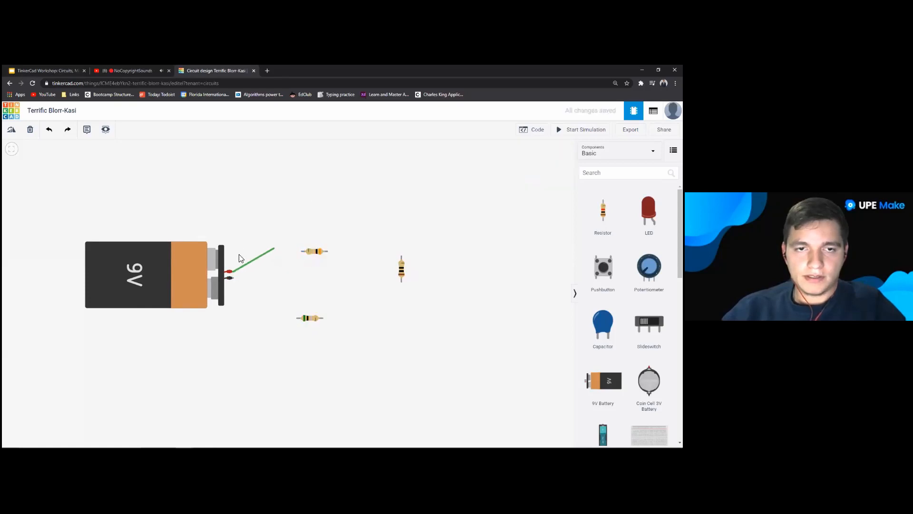
{"action": "left_click", "coordinate": [303, 251]}
{"action": "left_click", "coordinate": [327, 251]}
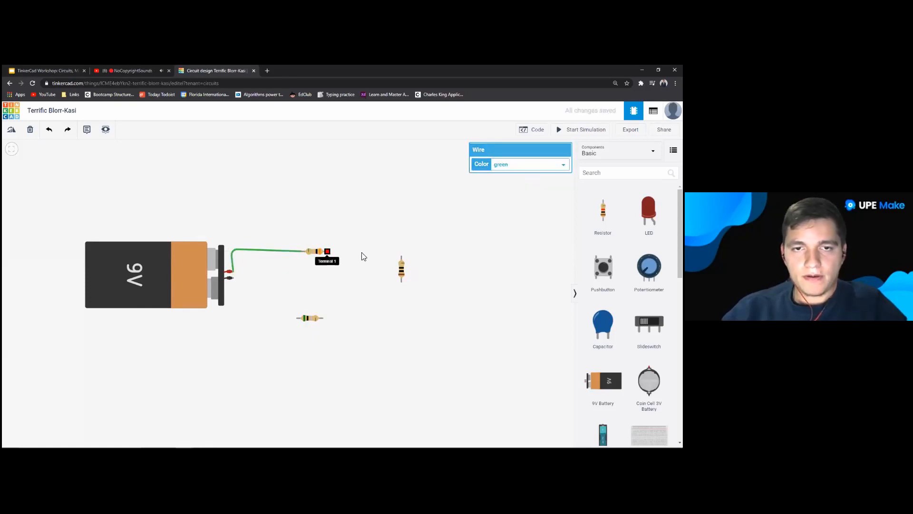
{"action": "left_click", "coordinate": [401, 262]}
{"action": "left_click", "coordinate": [402, 281]}
{"action": "left_click", "coordinate": [322, 318]}
{"action": "left_click", "coordinate": [298, 318]}
{"action": "left_click", "coordinate": [233, 317]}
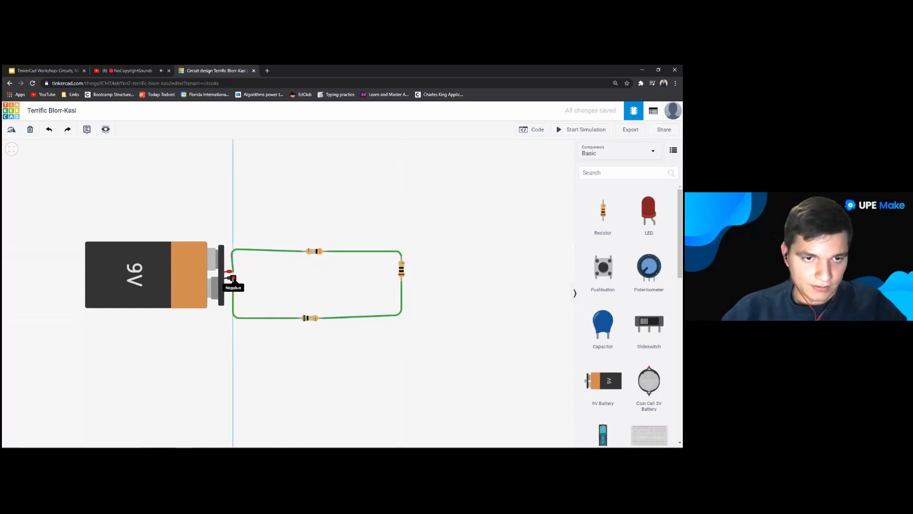
{"action": "left_click", "coordinate": [233, 277]}
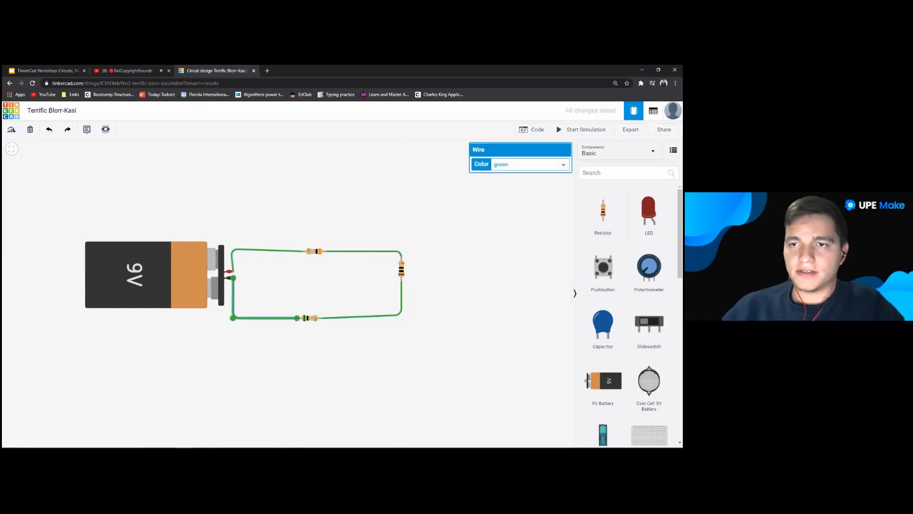
Step: Search the components for "mul", place a Multimeter above the 3 Ω resistor, and move the battery farther from the resistors
{"action": "left_click", "coordinate": [623, 172]}
{"action": "type", "text": "mul"}
{"action": "left_click_drag", "start_coordinate": [603, 210], "coordinate": [326, 197]}
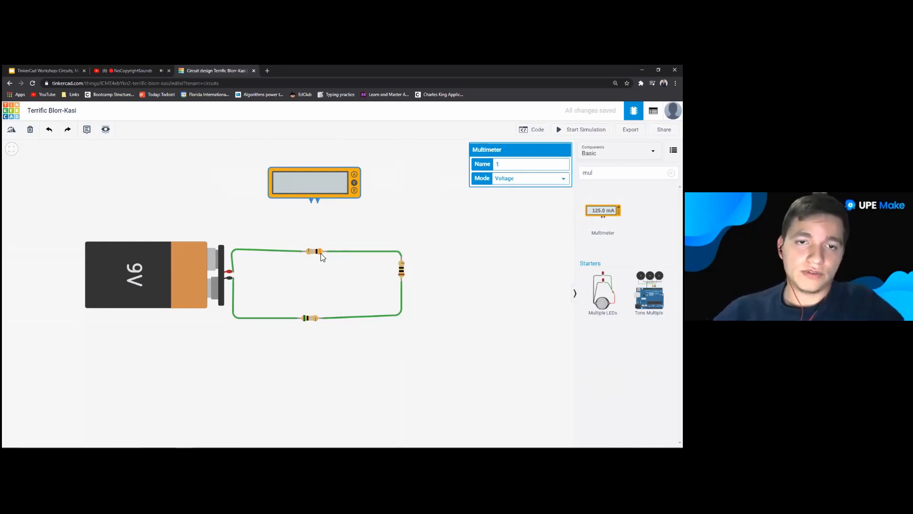
{"action": "left_click_drag", "start_coordinate": [187, 284], "coordinate": [156, 293]}
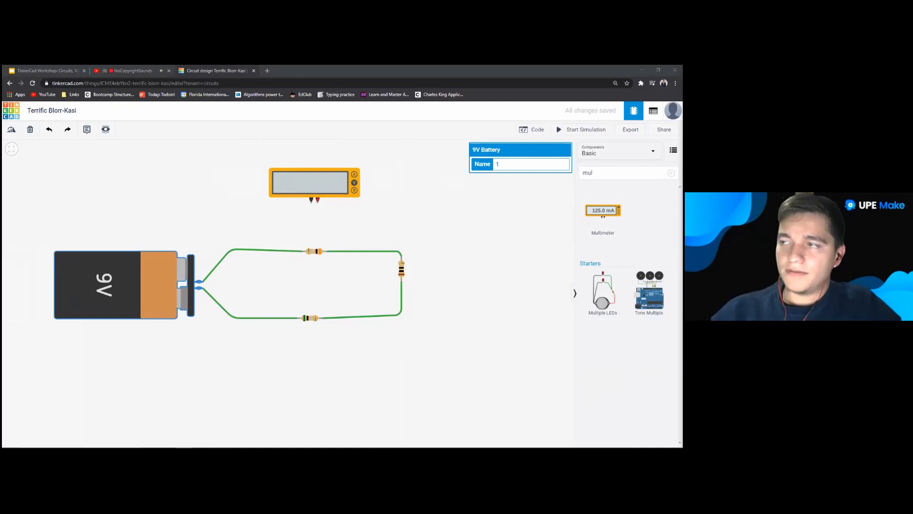
Step: Wire the multimeter across the 3 Ω resistor, its negative probe to the far end and its positive probe to the battery-side end
{"action": "left_click", "coordinate": [296, 190]}
{"action": "left_click", "coordinate": [312, 200]}
{"action": "left_click", "coordinate": [328, 252]}
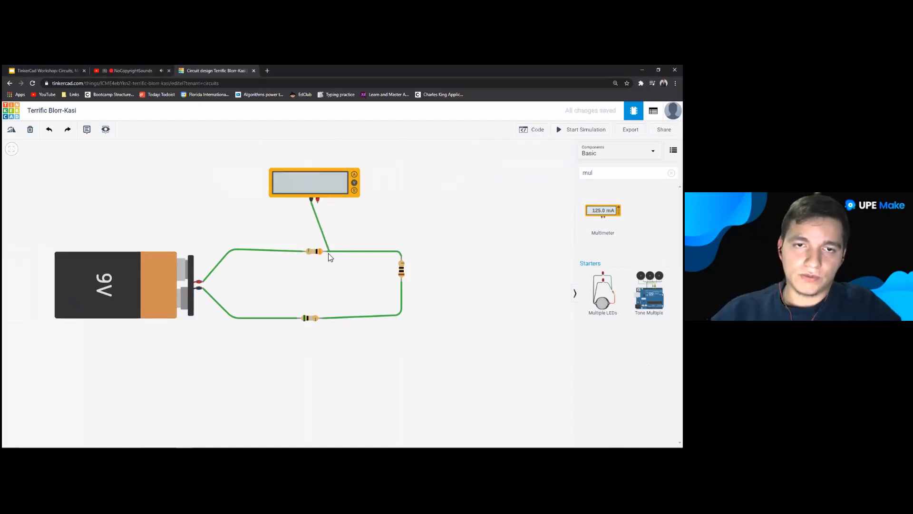
{"action": "left_click", "coordinate": [327, 251]}
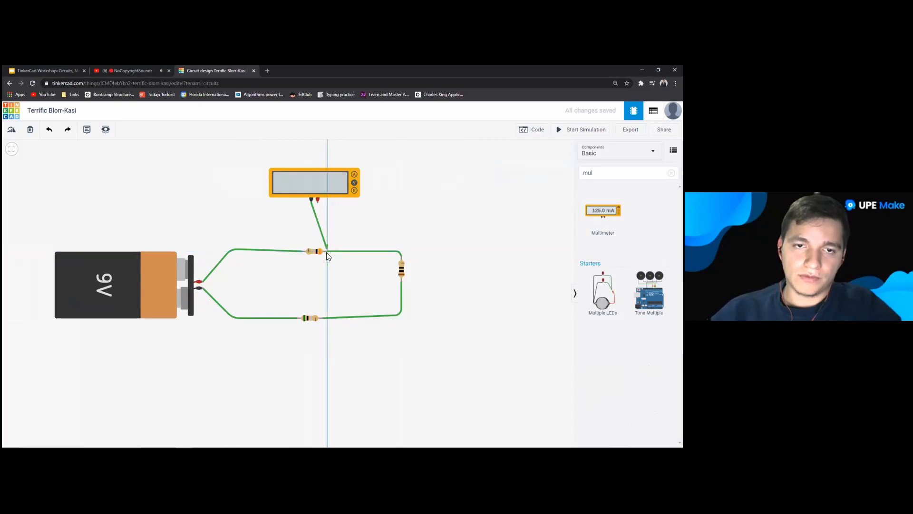
{"action": "left_click", "coordinate": [317, 201]}
{"action": "left_click", "coordinate": [302, 252]}
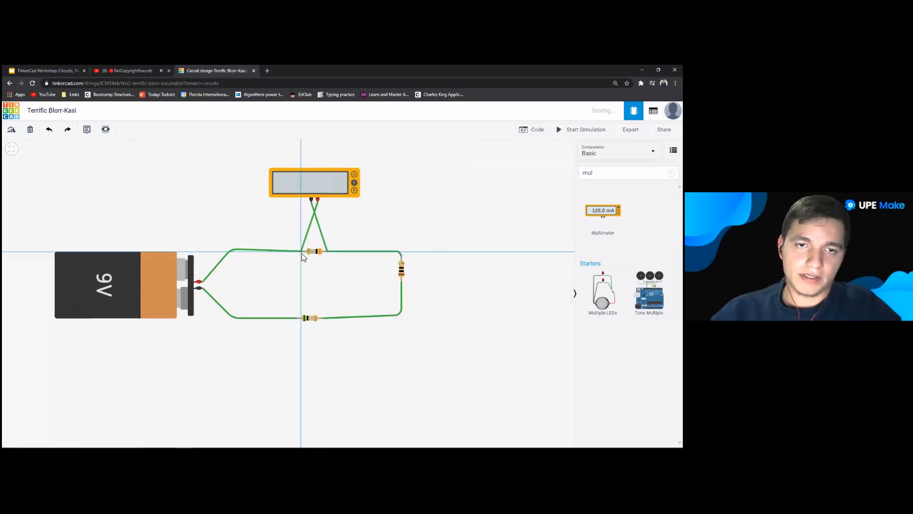
{"action": "left_click", "coordinate": [301, 252]}
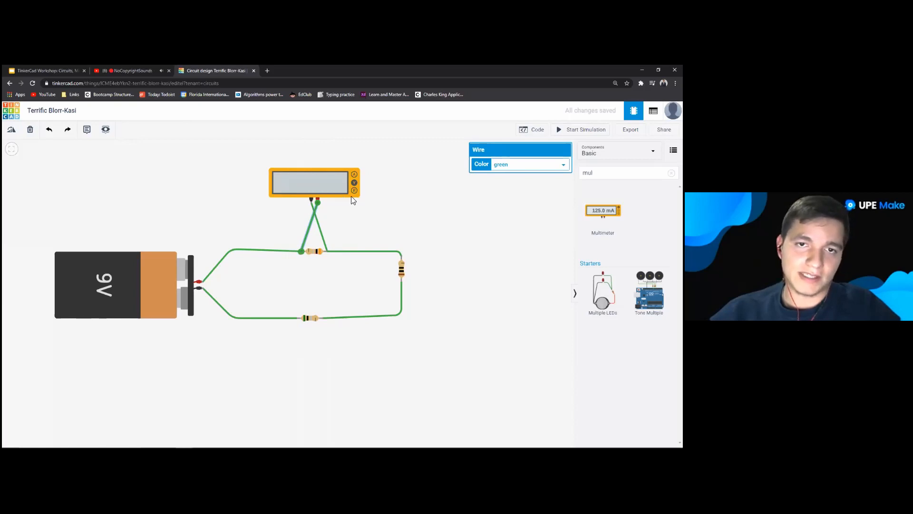
Step: Run the simulation to measure the voltage across the 3 Ω resistor and compare it with the calculation in the slides
{"action": "left_click", "coordinate": [581, 130]}
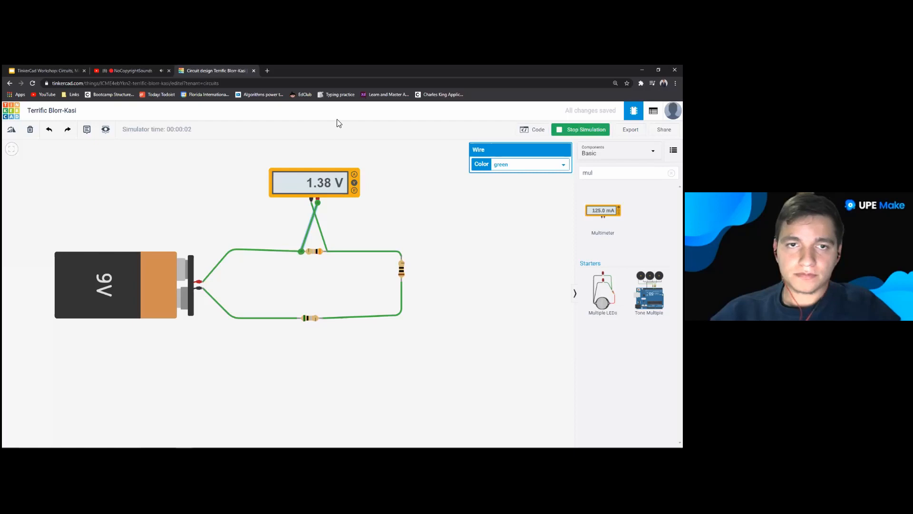
{"action": "left_click", "coordinate": [54, 70]}
{"action": "left_click", "coordinate": [393, 251]}
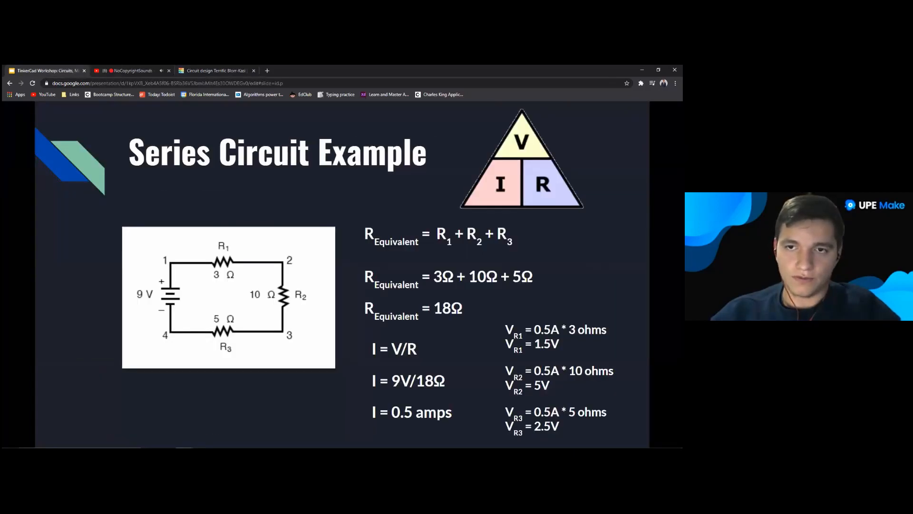
{"action": "left_click", "coordinate": [221, 71]}
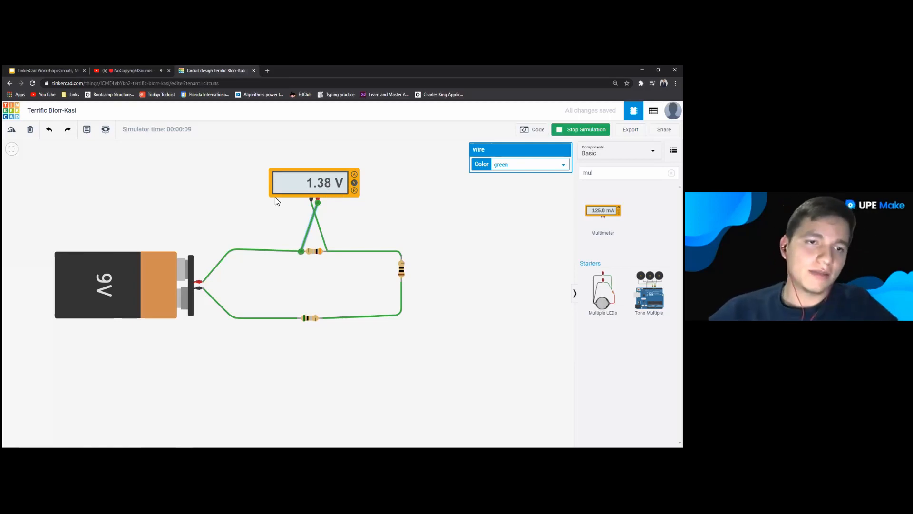
{"action": "left_click", "coordinate": [45, 70]}
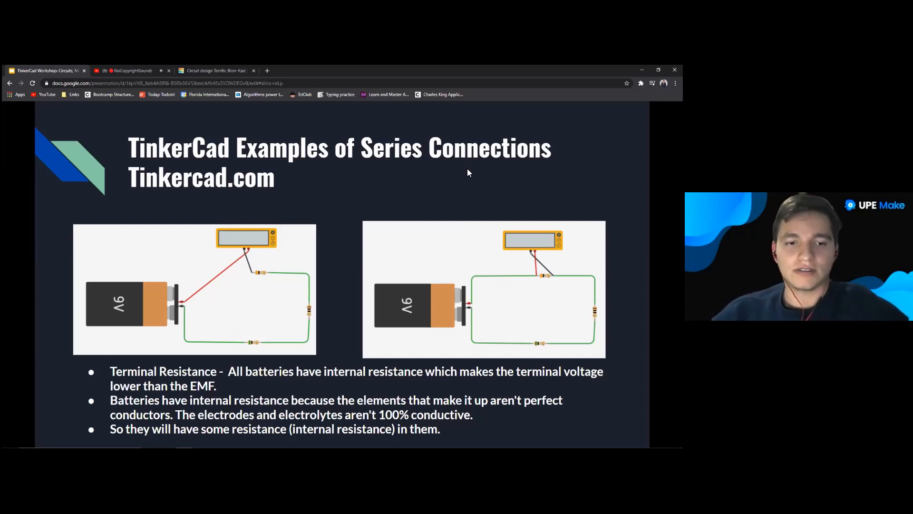
{"action": "left_click", "coordinate": [230, 71]}
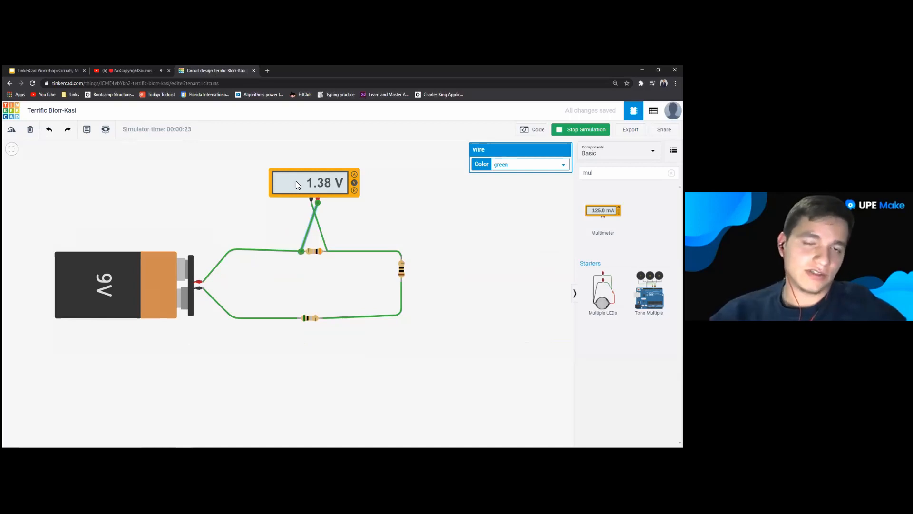
Step: Delete both multimeter wires and the wire between the battery's positive terminal and the 3 Ω resistor
{"action": "left_click", "coordinate": [316, 185]}
{"action": "left_click", "coordinate": [312, 216]}
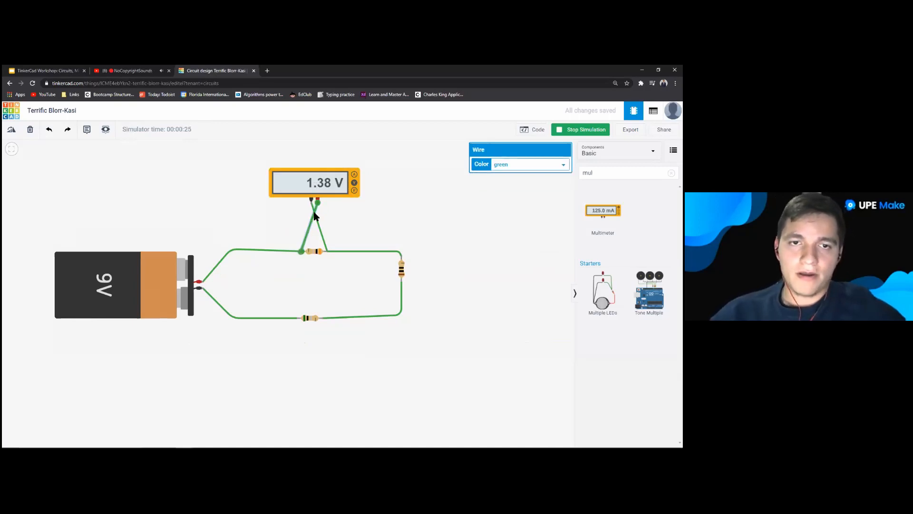
{"action": "key", "text": "Delete"}
{"action": "left_click", "coordinate": [322, 236]}
{"action": "key", "text": "Delete"}
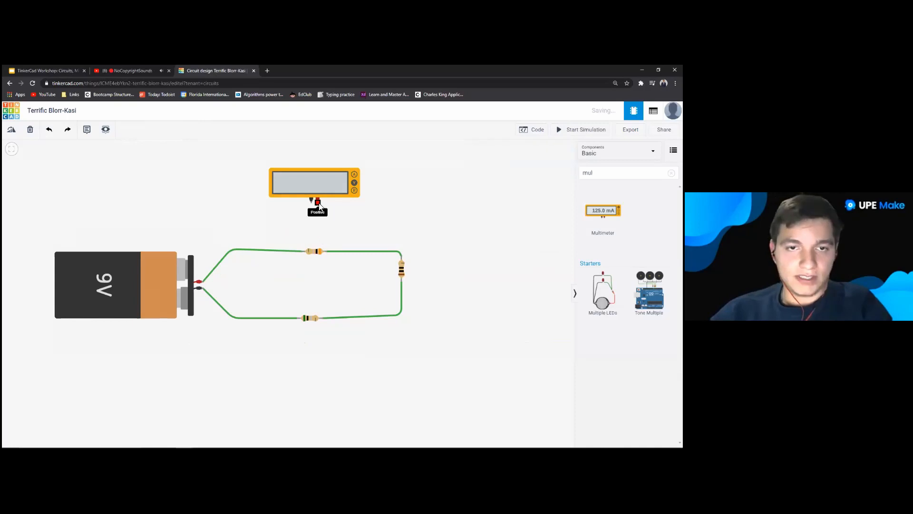
{"action": "left_click", "coordinate": [287, 250]}
{"action": "key", "text": "Delete"}
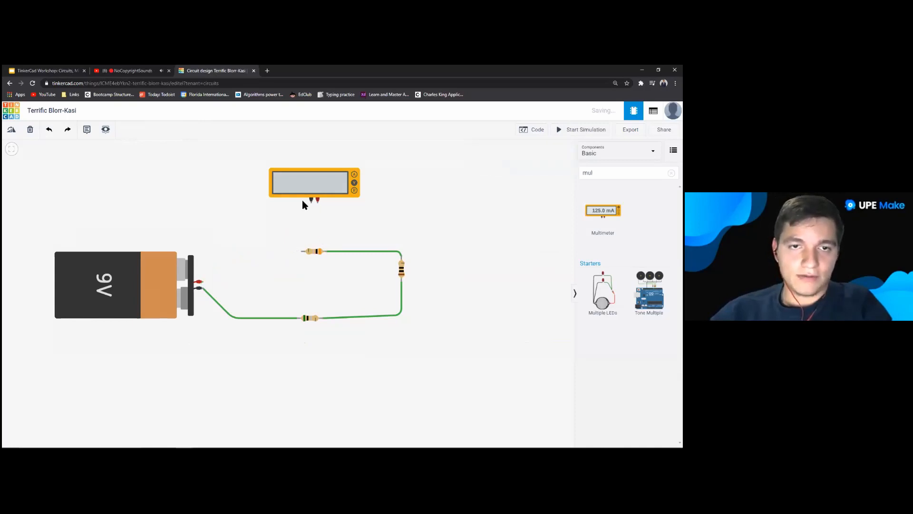
Step: Move the multimeter closer to the battery and wire it in series, positive probe to the battery's positive terminal and negative probe to the 3 Ω resistor
{"action": "left_click_drag", "start_coordinate": [318, 190], "coordinate": [255, 207]}
{"action": "left_click", "coordinate": [254, 217]}
{"action": "left_click", "coordinate": [202, 282]}
{"action": "left_click", "coordinate": [247, 217]}
{"action": "left_click", "coordinate": [302, 250]}
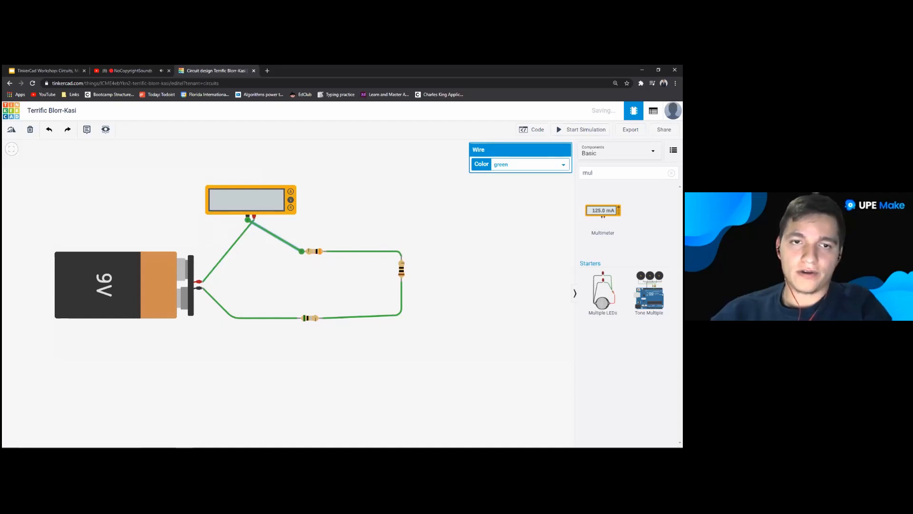
Step: Run the simulation and set the multimeter's mode to Amperage
{"action": "left_click", "coordinate": [581, 129]}
{"action": "left_click", "coordinate": [251, 198]}
{"action": "left_click", "coordinate": [528, 178]}
{"action": "left_click", "coordinate": [508, 196]}
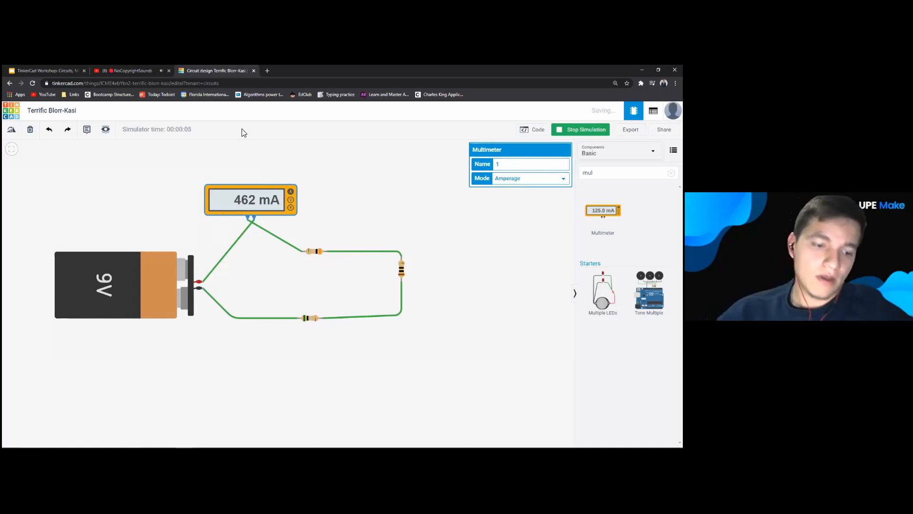
Step: Compare the measured current with the calculated value on the Series Circuit Example slide, and show the slide on TinkerCad series connections full screen
{"action": "key", "text": "alt+Tab"}
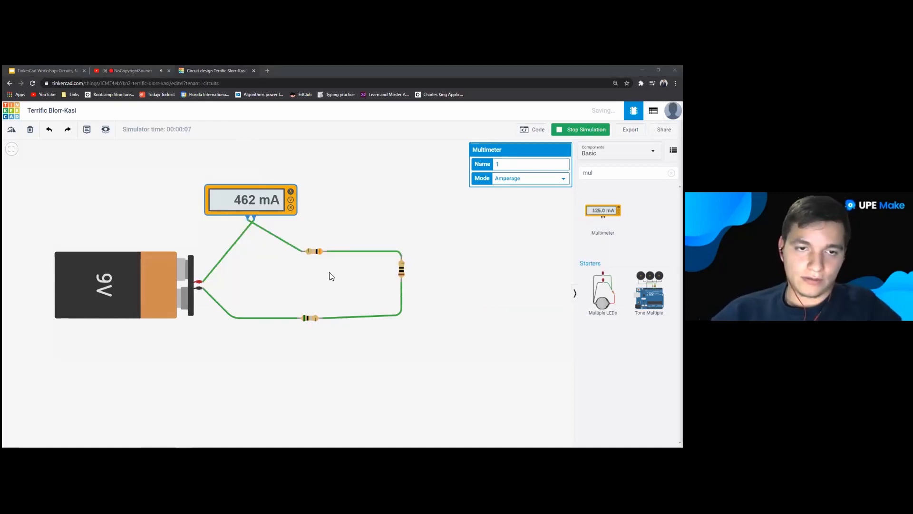
{"action": "key", "text": "alt+Tab"}
{"action": "left_click", "coordinate": [53, 71]}
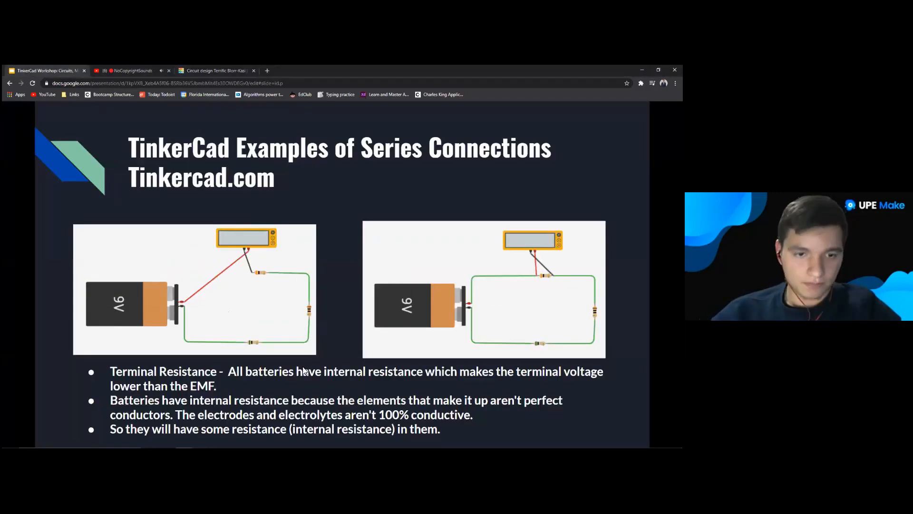
{"action": "key", "text": "Right"}
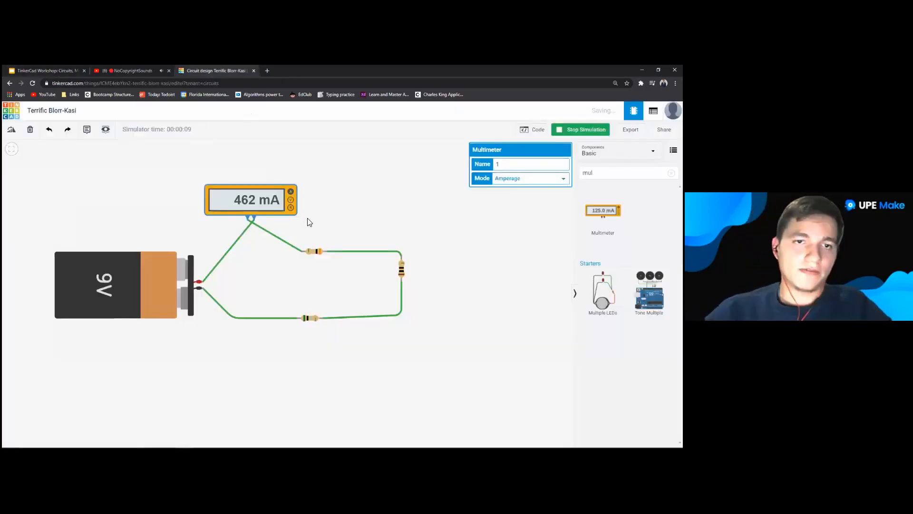
{"action": "left_click", "coordinate": [217, 70]}
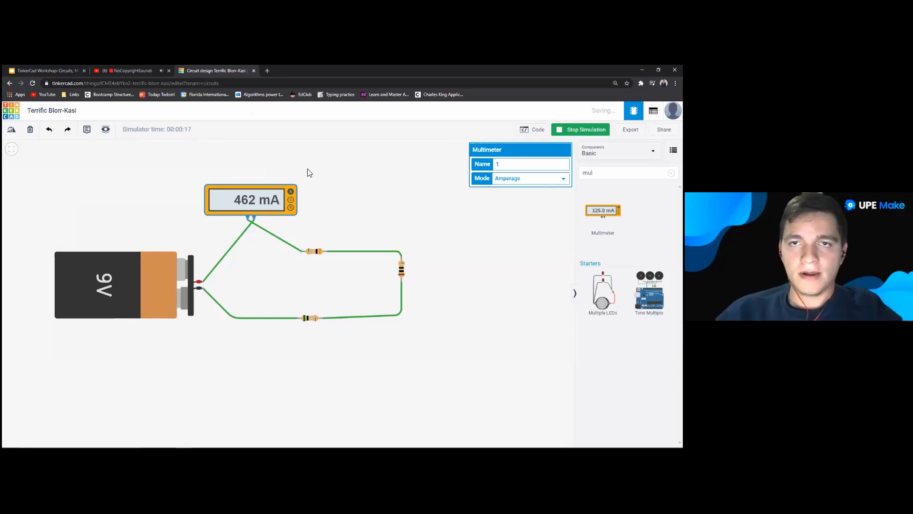
{"action": "left_click", "coordinate": [47, 71]}
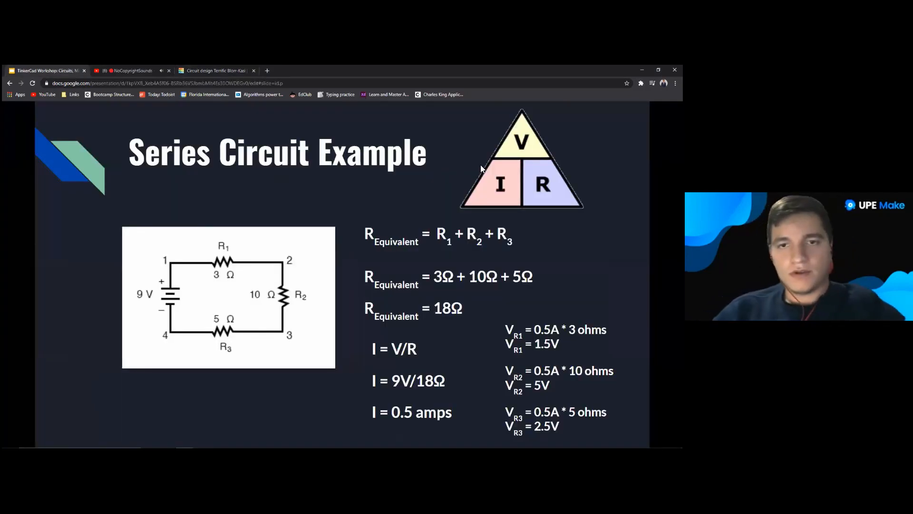
{"action": "key", "text": "F11"}
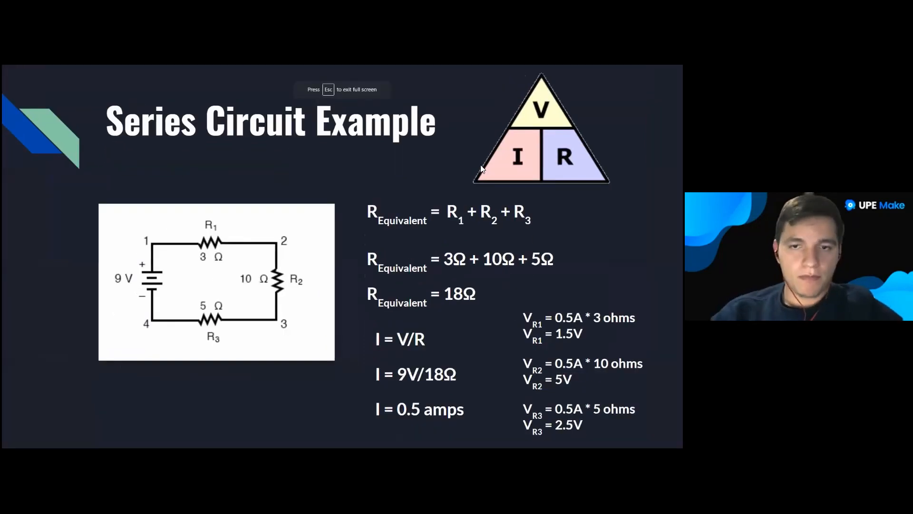
{"action": "key", "text": "Right"}
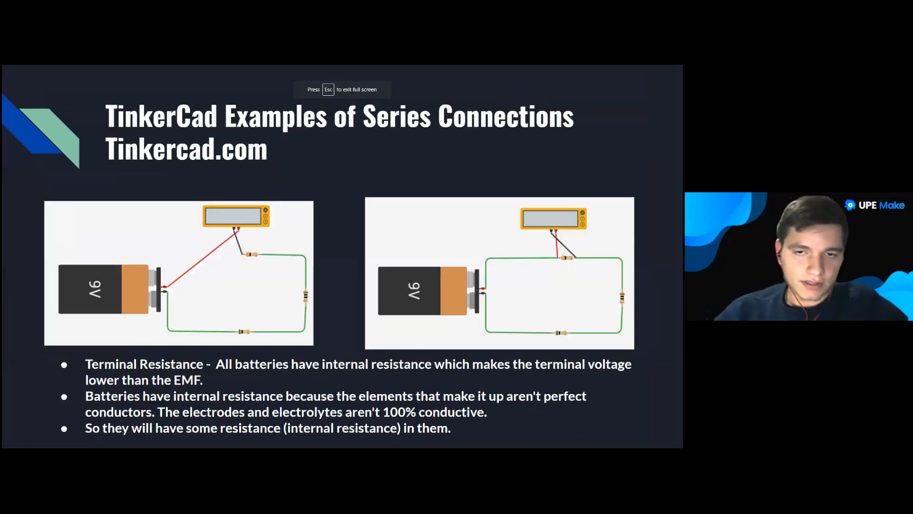
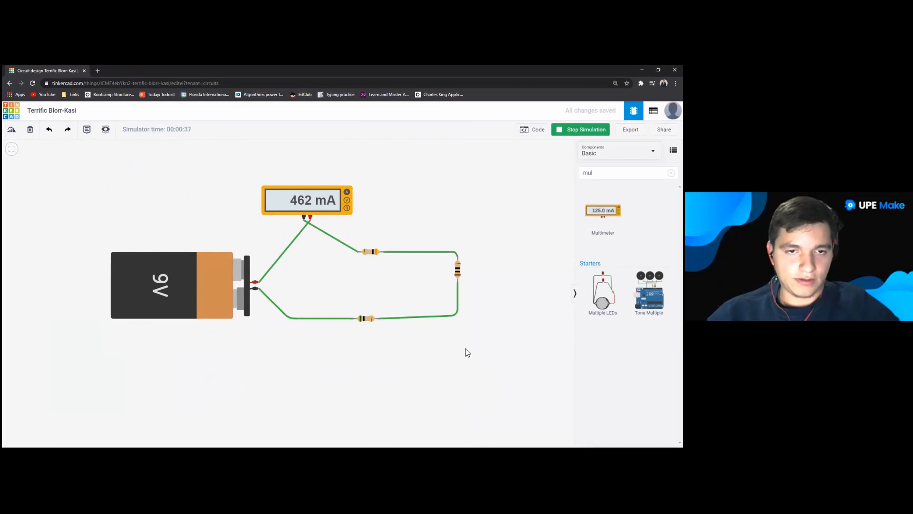
Step: Stop the simulation and delete the entire series circuit from the workplane
{"action": "left_click", "coordinate": [580, 129]}
{"action": "left_click_drag", "start_coordinate": [112, 160], "coordinate": [551, 411]}
{"action": "key", "text": "Delete"}
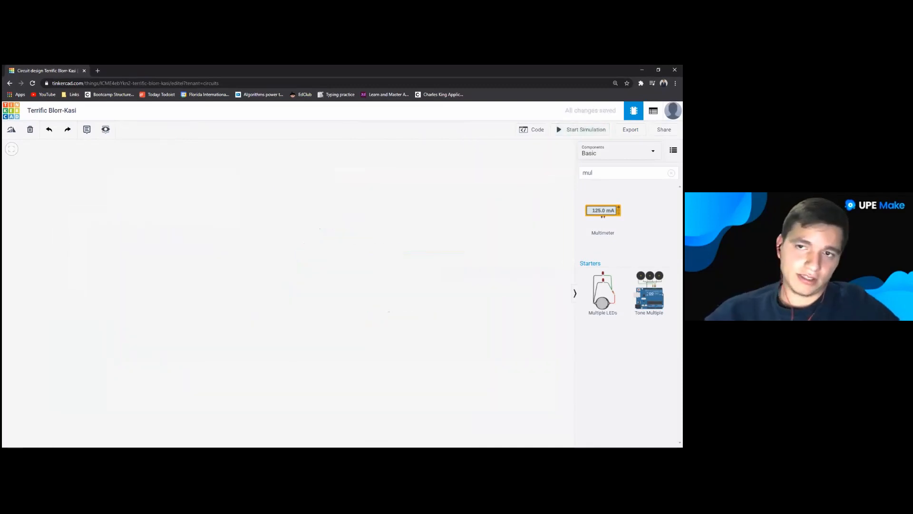
Step: Search the components for "micro" and place a micro:bit on the empty workplane
{"action": "left_click", "coordinate": [671, 174]}
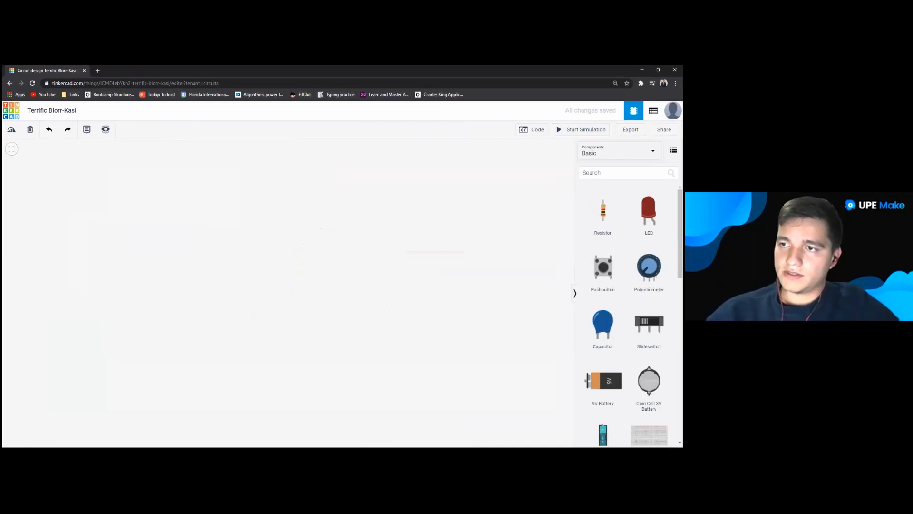
{"action": "left_click", "coordinate": [624, 173]}
{"action": "type", "text": "micro"}
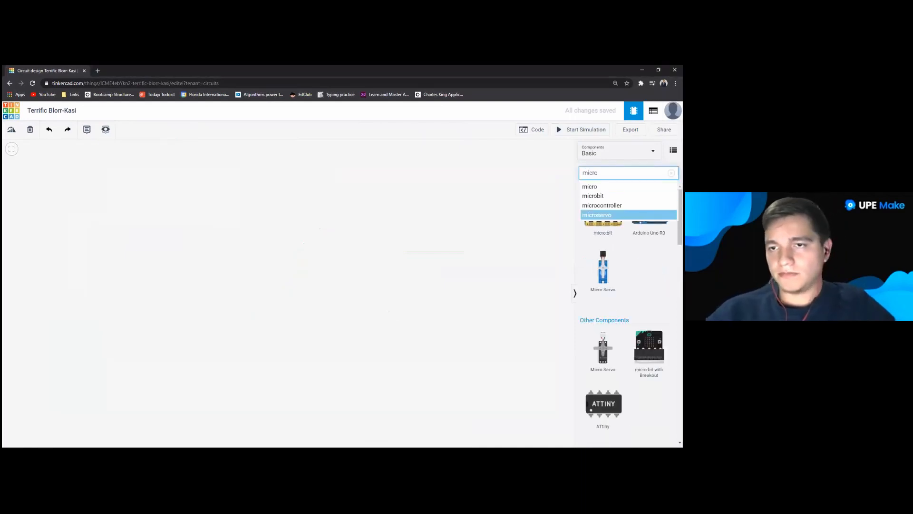
{"action": "left_click_drag", "start_coordinate": [603, 212], "coordinate": [277, 228]}
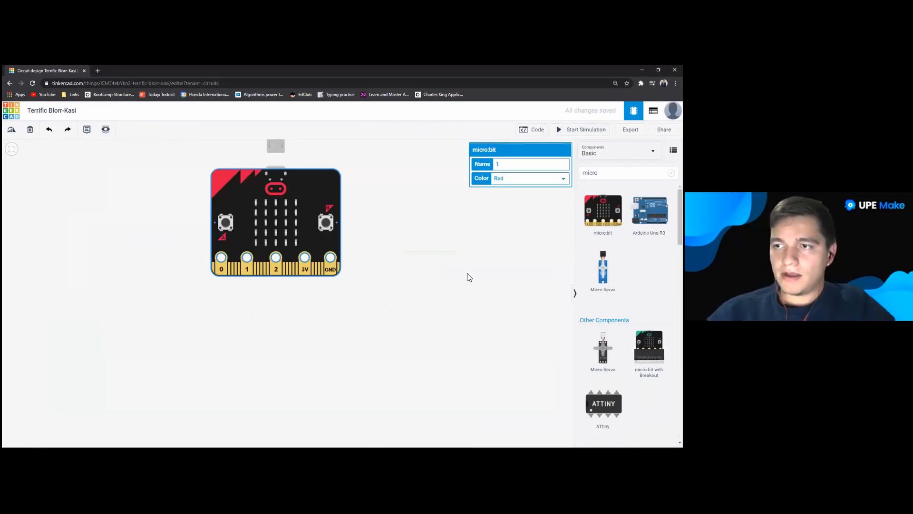
Step: Search the components for "battery" and place a 1.5V Battery to the right of the micro:bit
{"action": "double_click", "coordinate": [590, 172]}
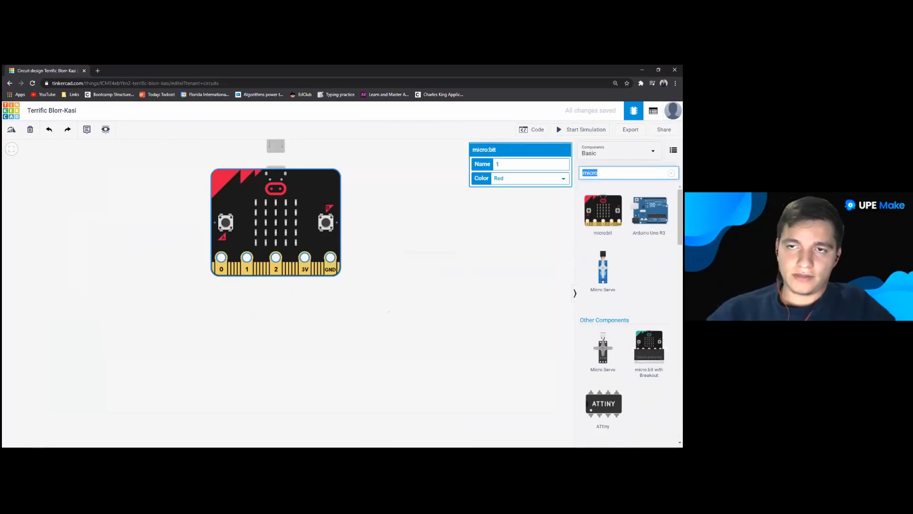
{"action": "type", "text": "bir"}
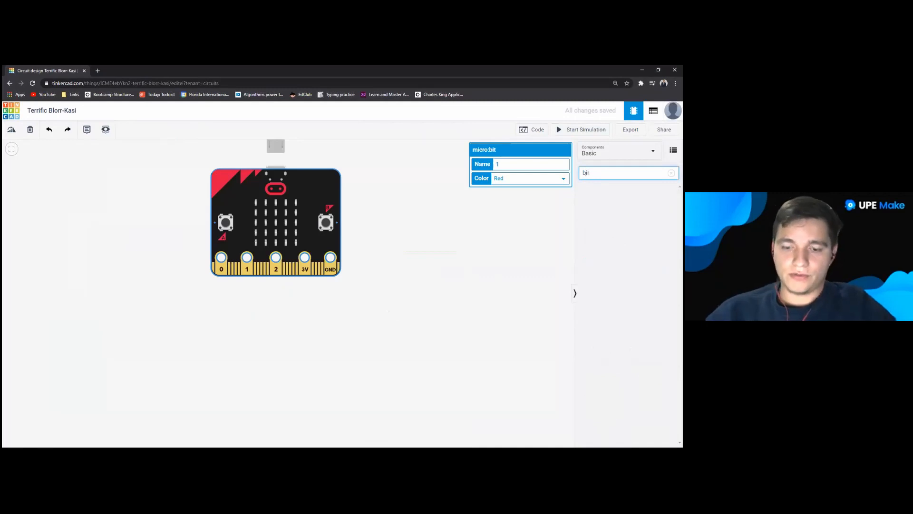
{"action": "type", "text": "at"}
{"action": "key", "text": "Down"}
{"action": "key", "text": "Down"}
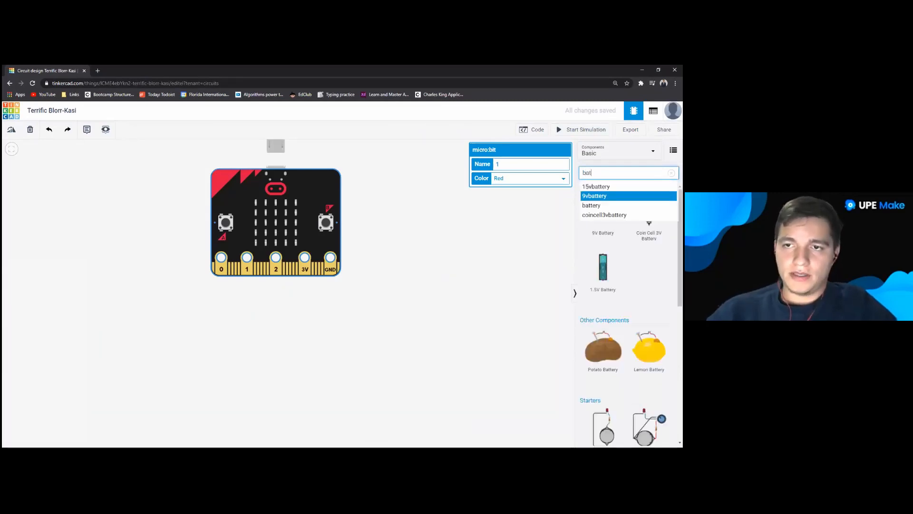
{"action": "key", "text": "Return"}
{"action": "left_click_drag", "start_coordinate": [589, 173], "coordinate": [581, 173]}
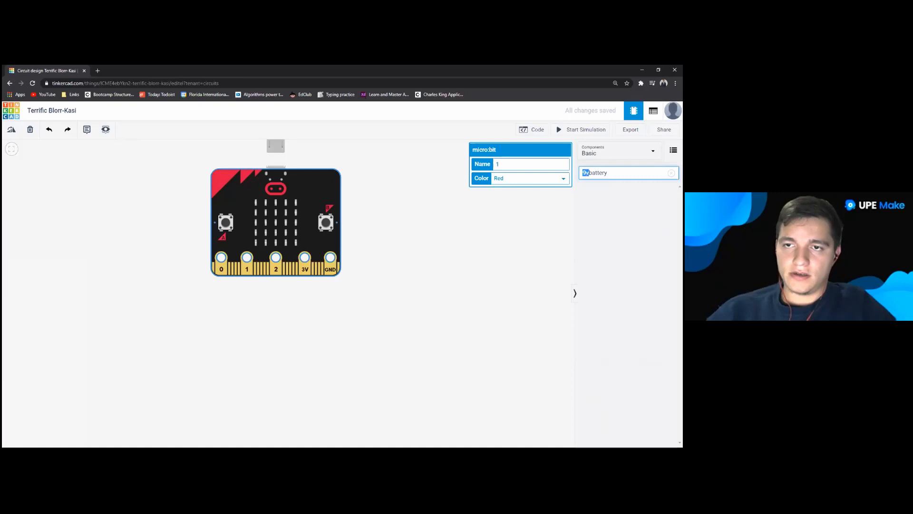
{"action": "key", "text": "BackSpace"}
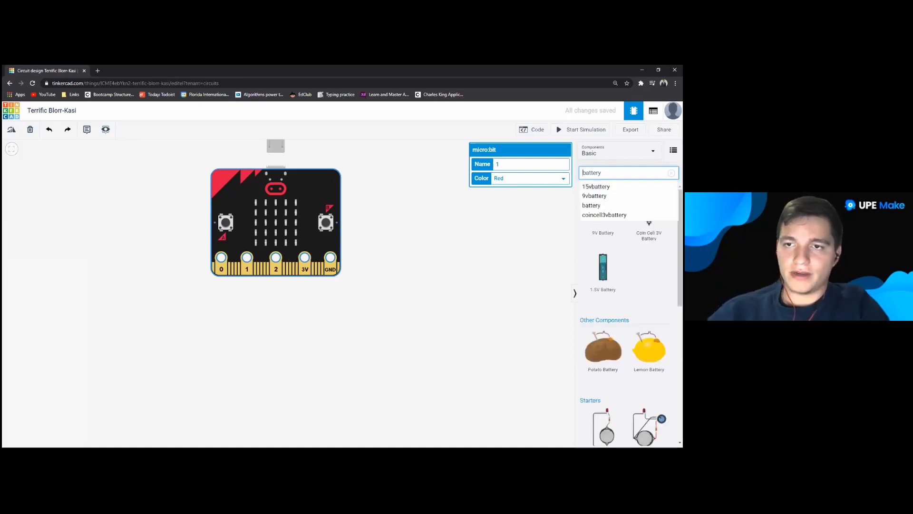
{"action": "left_click_drag", "start_coordinate": [602, 268], "coordinate": [439, 285]}
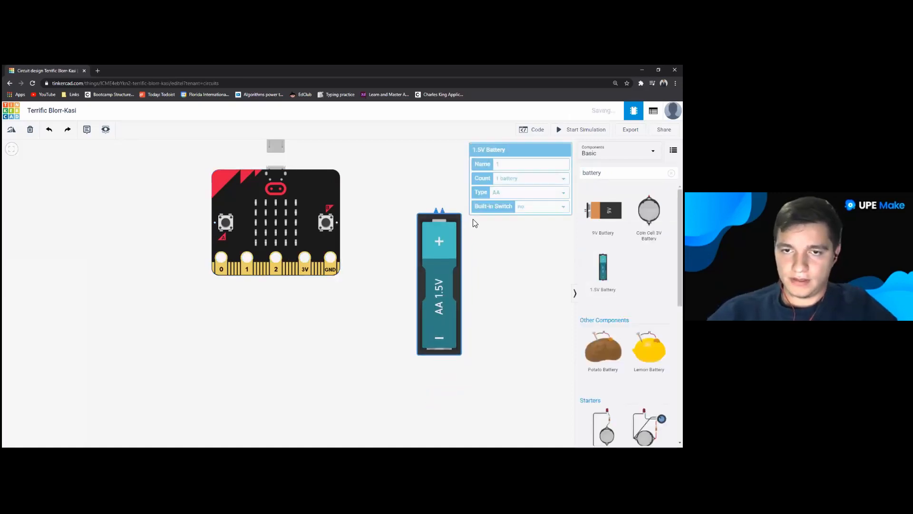
Step: Set the battery pack to 3 batteries of type AAA, keeping its built-in switch set to no
{"action": "left_click", "coordinate": [529, 179]}
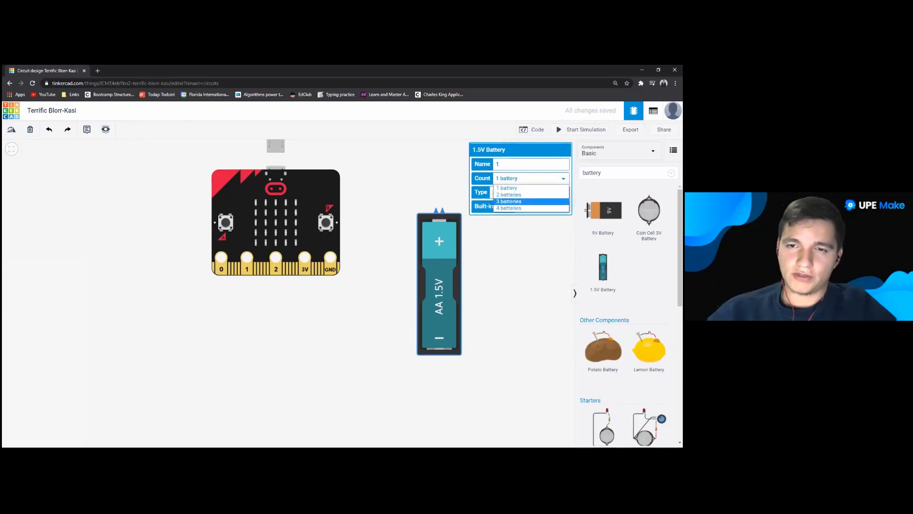
{"action": "left_click", "coordinate": [515, 201]}
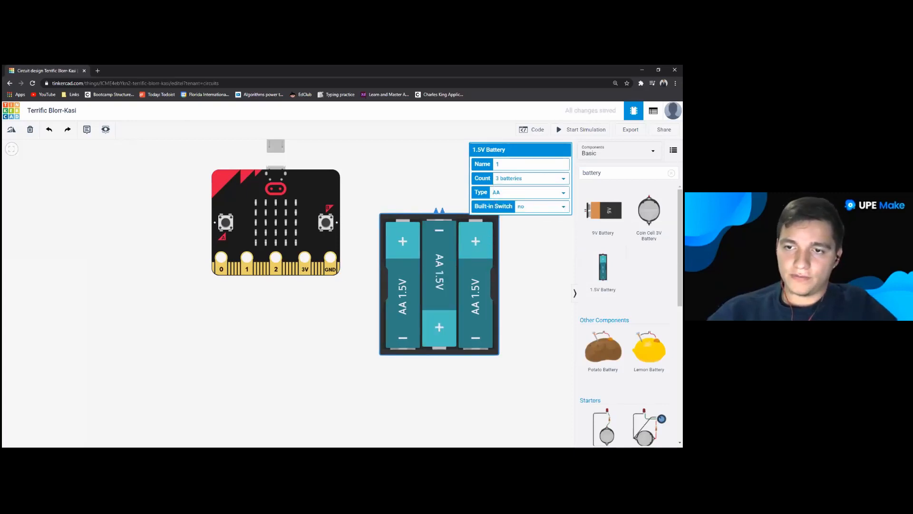
{"action": "left_click", "coordinate": [542, 206]}
{"action": "left_click", "coordinate": [529, 193]}
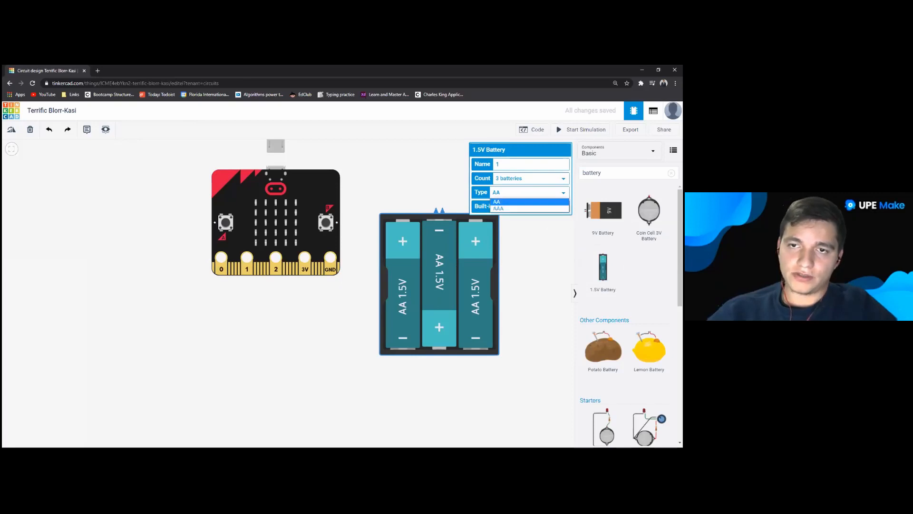
{"action": "left_click", "coordinate": [513, 208]}
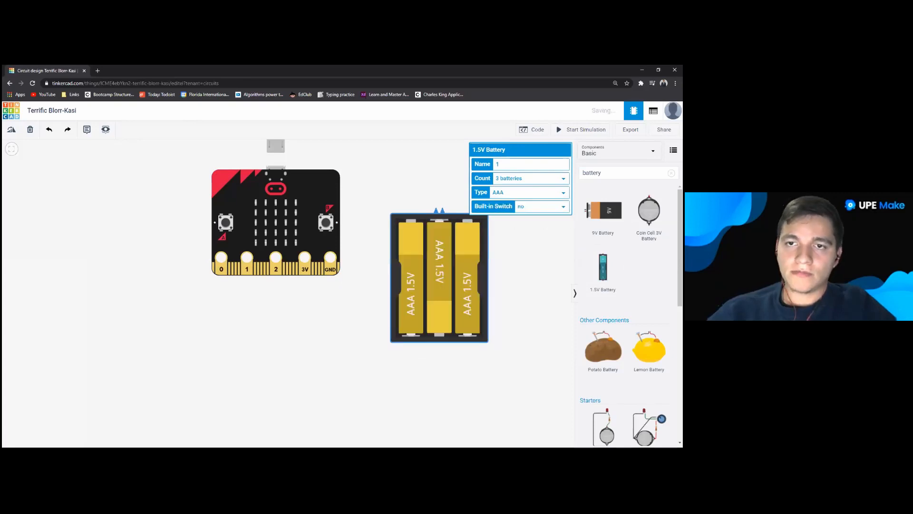
{"action": "left_click", "coordinate": [448, 208]}
{"action": "left_click", "coordinate": [449, 217]}
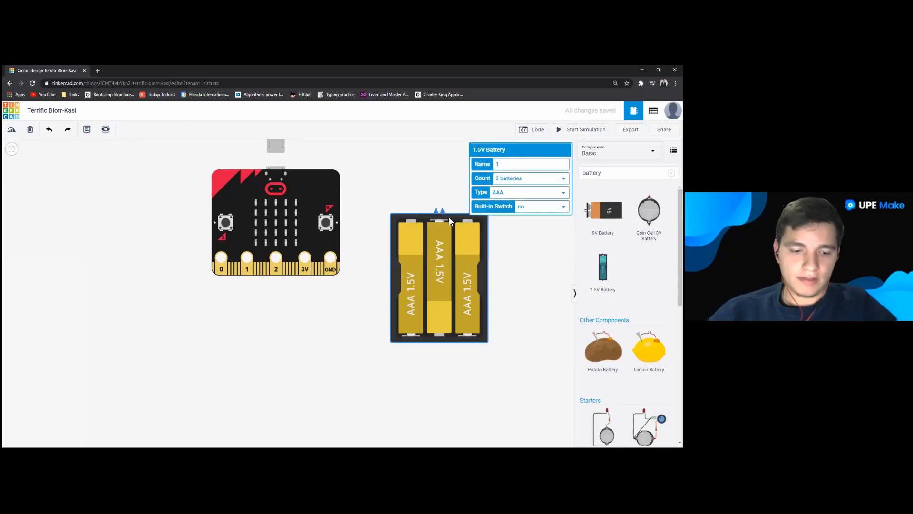
{"action": "left_click", "coordinate": [542, 206]}
{"action": "left_click", "coordinate": [502, 230]}
Step: Rotate the battery pack by 180° so its terminals point downward
{"action": "left_click", "coordinate": [446, 214]}
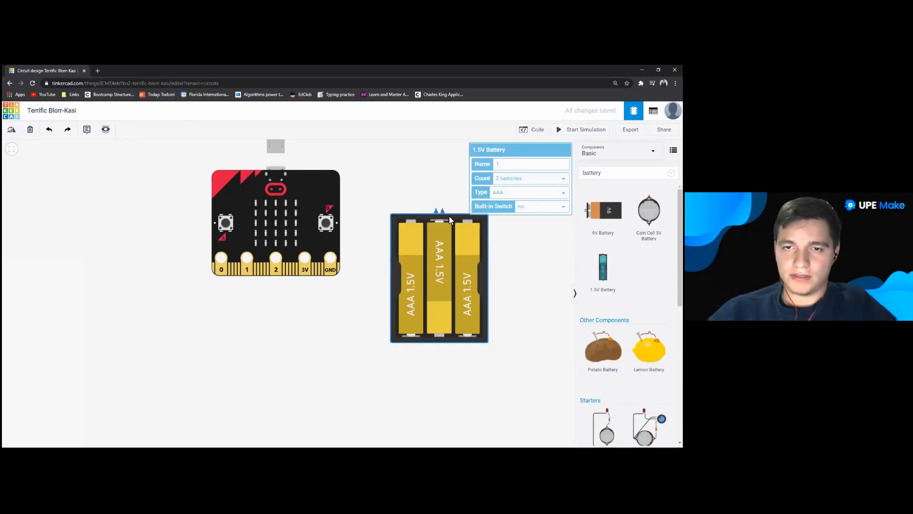
{"action": "key", "text": "r"}
{"action": "key", "text": "r"}
{"action": "key", "text": "r"}
{"action": "key", "text": "r"}
{"action": "key", "text": "r"}
{"action": "key", "text": "r"}
{"action": "key", "text": "r"}
{"action": "key", "text": "r"}
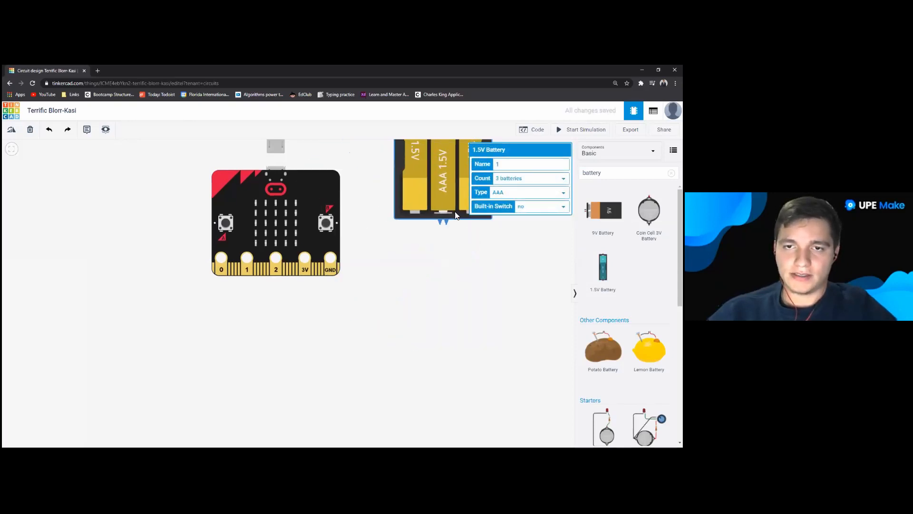
Step: Search the components for "ser" and place a Micro Servo below the micro:bit
{"action": "scroll", "coordinate": [421, 311], "scroll_direction": "up", "scroll_amount": 2}
{"action": "scroll", "coordinate": [418, 312], "scroll_direction": "down", "scroll_amount": 5}
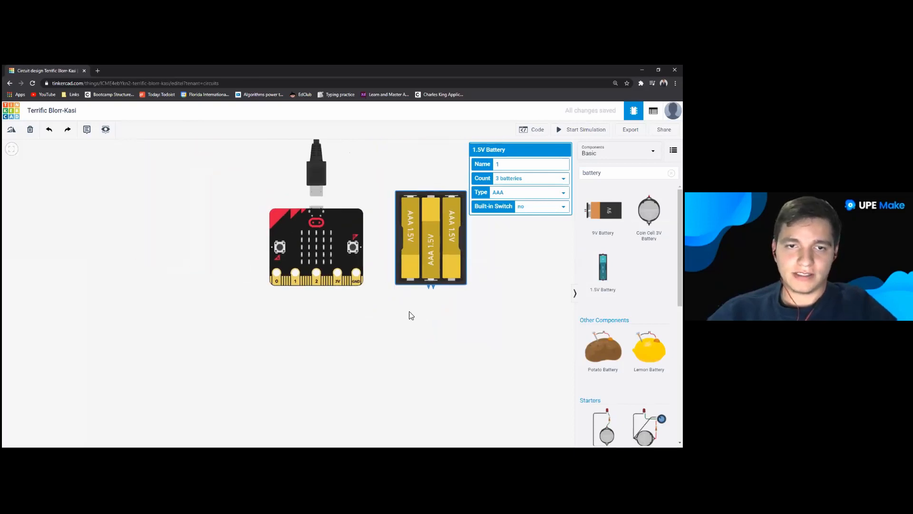
{"action": "left_click_drag", "start_coordinate": [409, 314], "coordinate": [375, 322]}
{"action": "left_click_drag", "start_coordinate": [304, 284], "coordinate": [297, 283]}
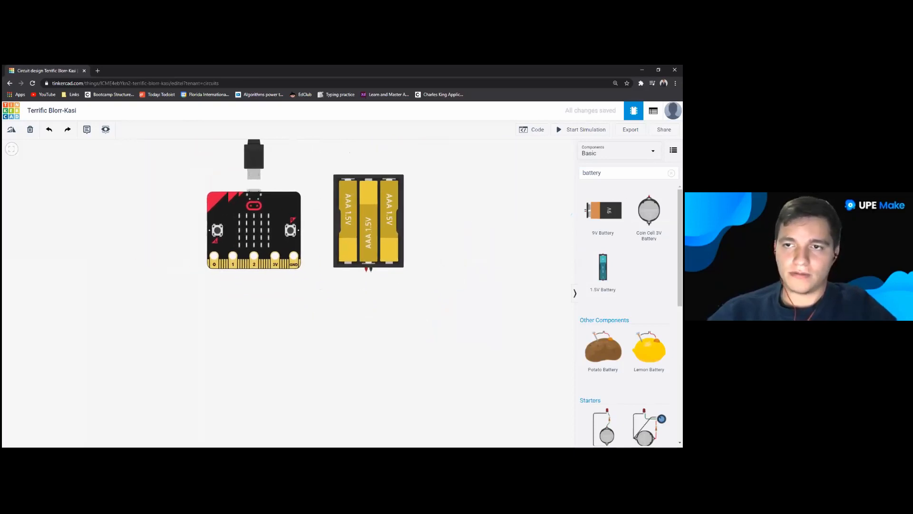
{"action": "double_click", "coordinate": [591, 173]}
{"action": "type", "text": "se"}
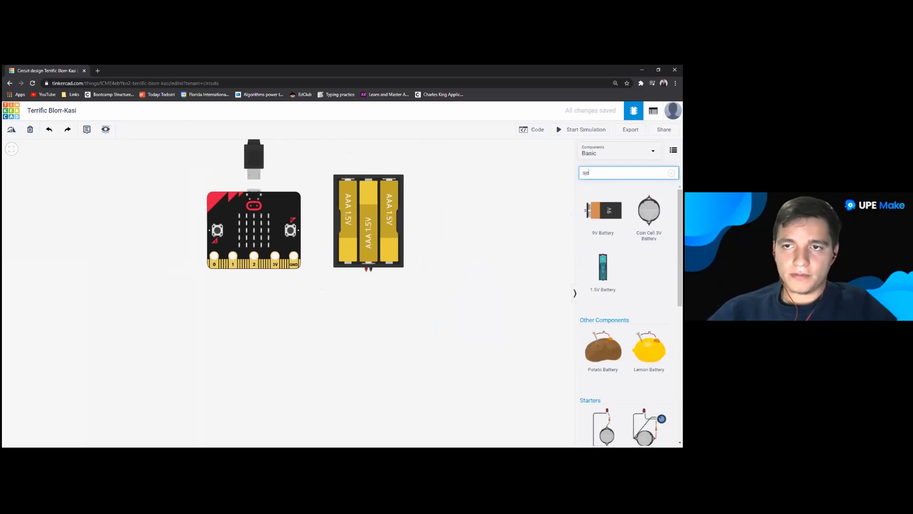
{"action": "type", "text": "r"}
{"action": "left_click_drag", "start_coordinate": [603, 209], "coordinate": [209, 321]}
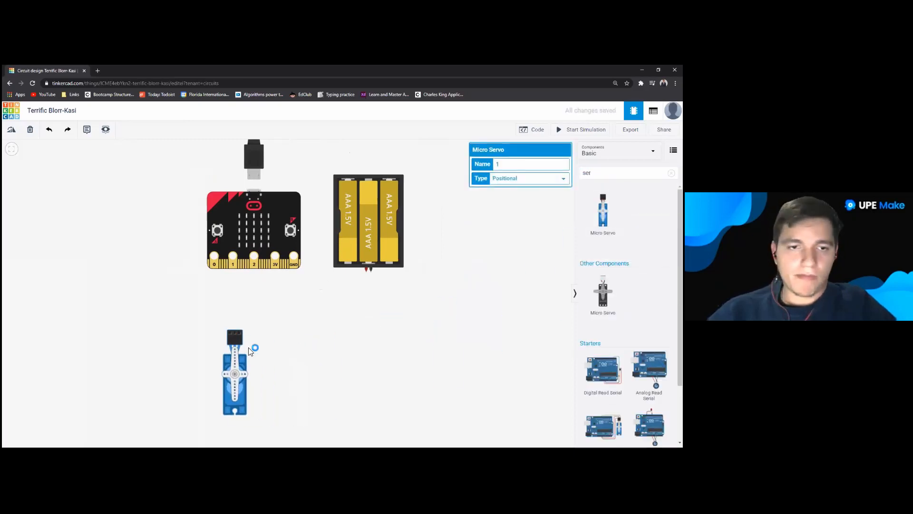
{"action": "left_click_drag", "start_coordinate": [236, 379], "coordinate": [251, 364]}
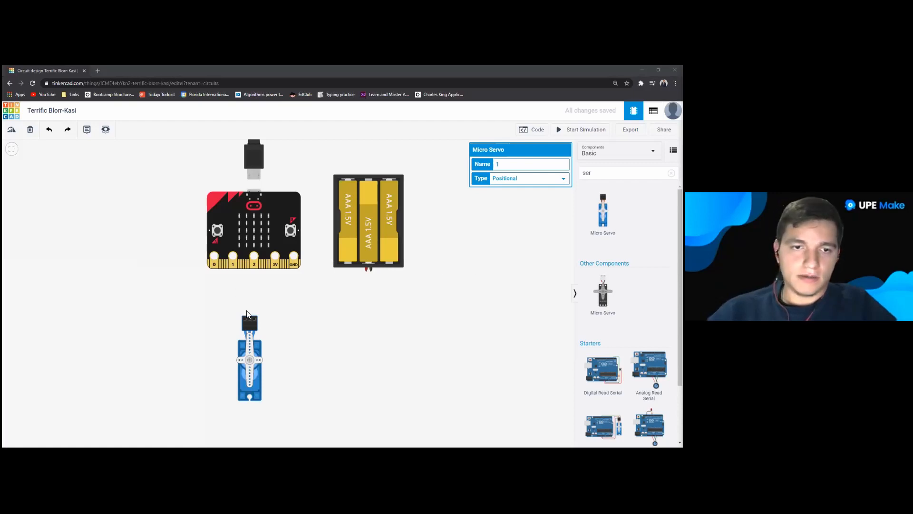
{"action": "left_click", "coordinate": [297, 335]}
{"action": "left_click_drag", "start_coordinate": [252, 351], "coordinate": [250, 343]}
{"action": "left_click", "coordinate": [296, 349]}
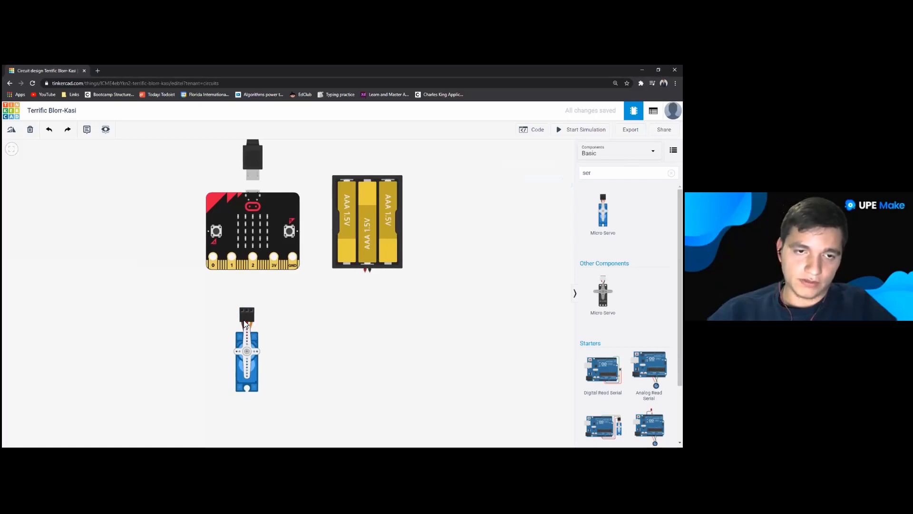
Step: Wire the servo's ground terminal to the micro:bit's GND pin and set the wire's color to black
{"action": "left_click", "coordinate": [245, 316]}
{"action": "left_click", "coordinate": [243, 281]}
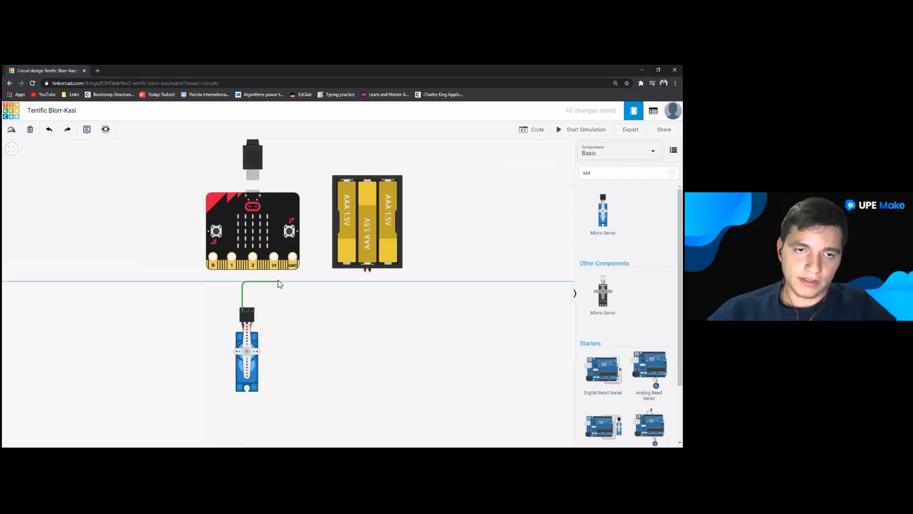
{"action": "left_click", "coordinate": [293, 281]}
{"action": "left_click", "coordinate": [293, 266]}
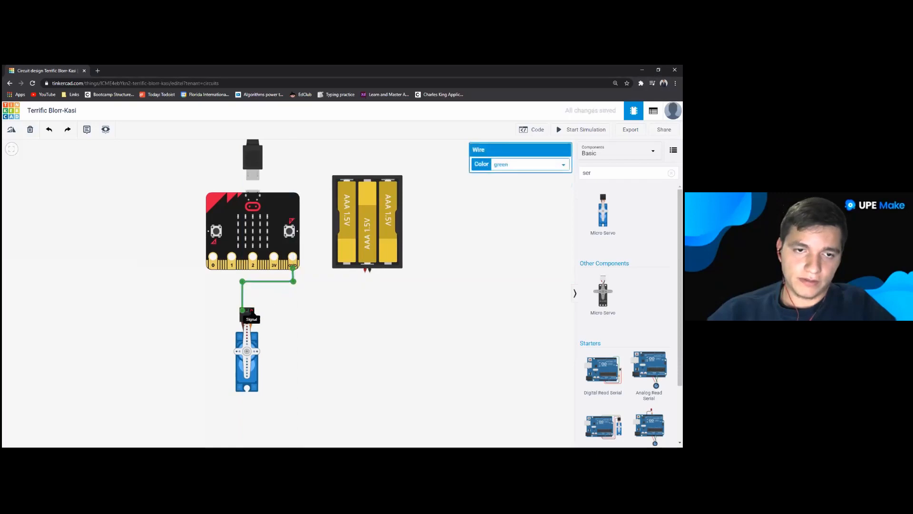
{"action": "left_click", "coordinate": [527, 164]}
{"action": "left_click", "coordinate": [504, 175]}
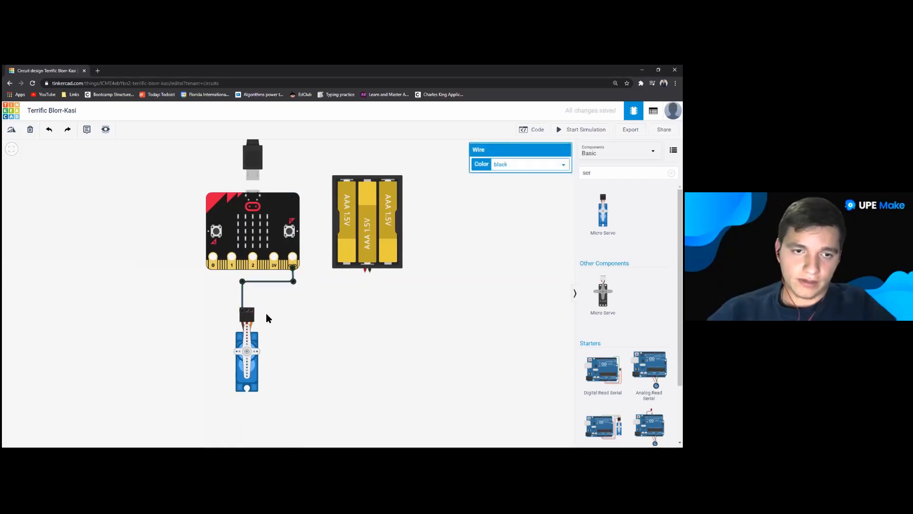
Step: Wire the servo's power terminal to the battery pack's positive terminal and set the wire's color to red
{"action": "left_click", "coordinate": [246, 314]}
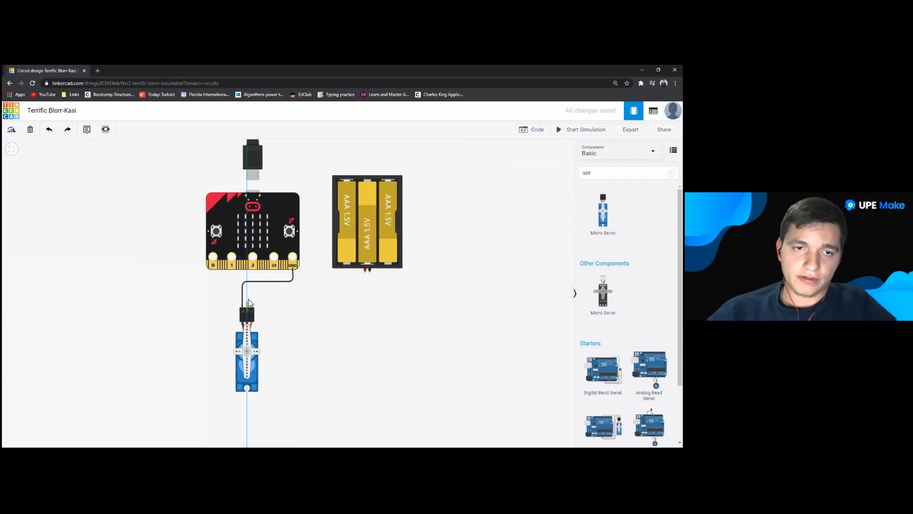
{"action": "left_click", "coordinate": [247, 290]}
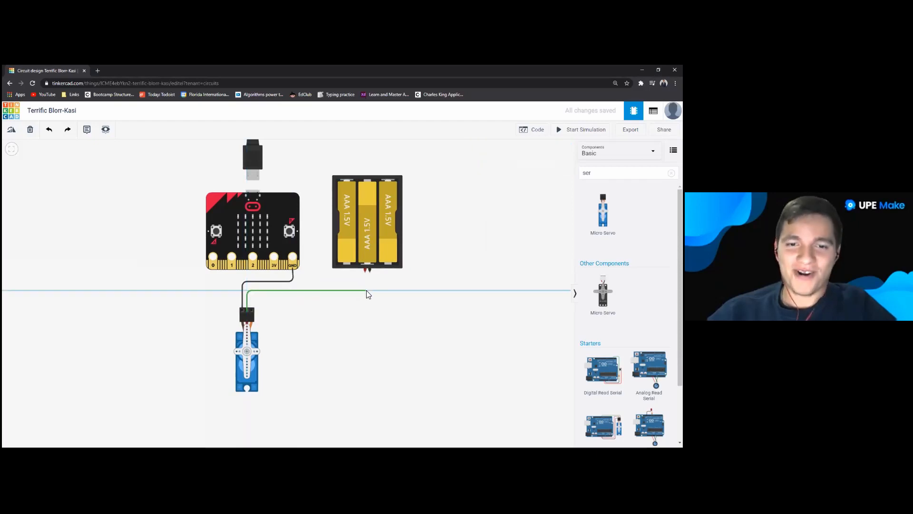
{"action": "left_click", "coordinate": [366, 291]}
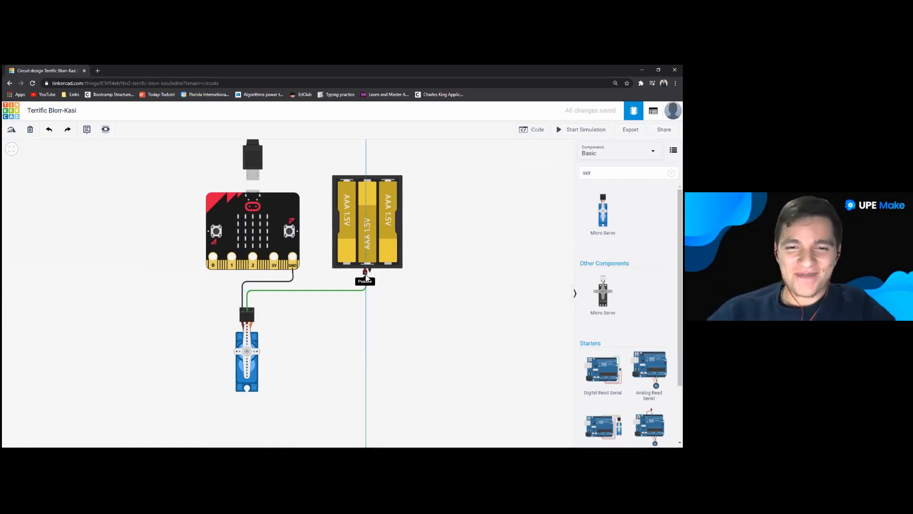
{"action": "left_click", "coordinate": [365, 272]}
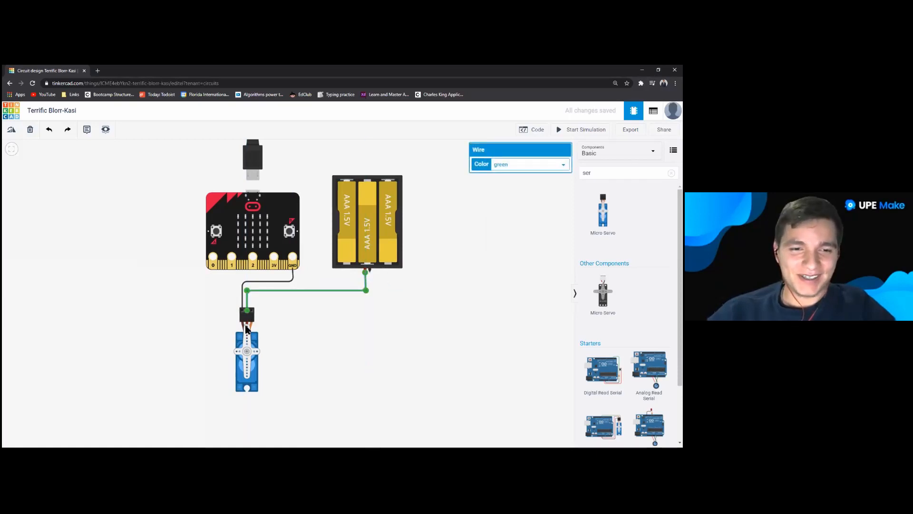
{"action": "left_click", "coordinate": [563, 165]}
{"action": "left_click", "coordinate": [504, 183]}
Step: Wire the battery pack's negative terminal to the micro:bit's GND pin, routing it below the red wire
{"action": "left_click", "coordinate": [370, 270]}
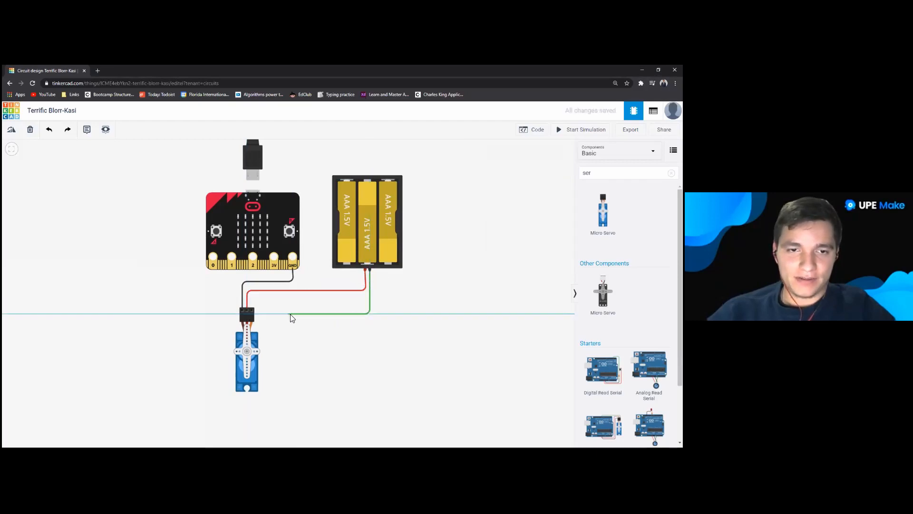
{"action": "left_click", "coordinate": [291, 313]}
{"action": "left_click", "coordinate": [293, 268]}
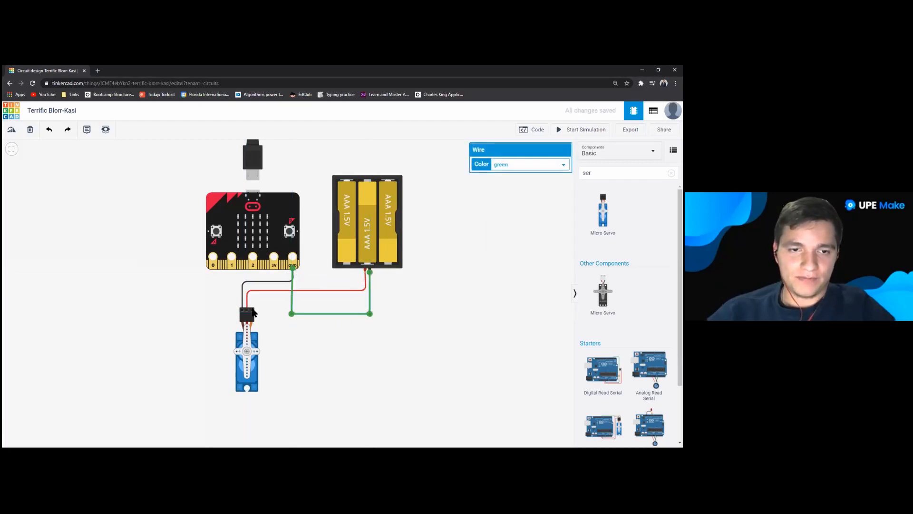
Step: Wire the servo's signal terminal straight up to the micro:bit's pin 2
{"action": "left_click", "coordinate": [250, 315]}
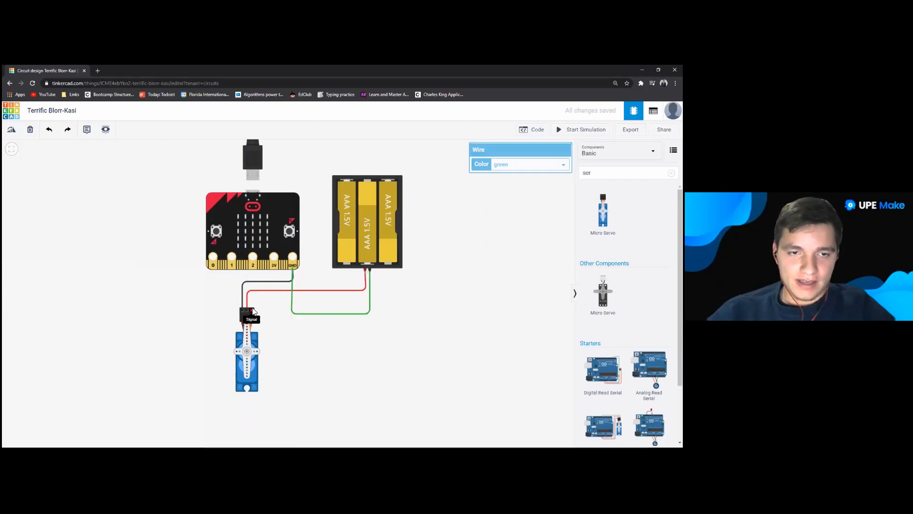
{"action": "left_click", "coordinate": [252, 268]}
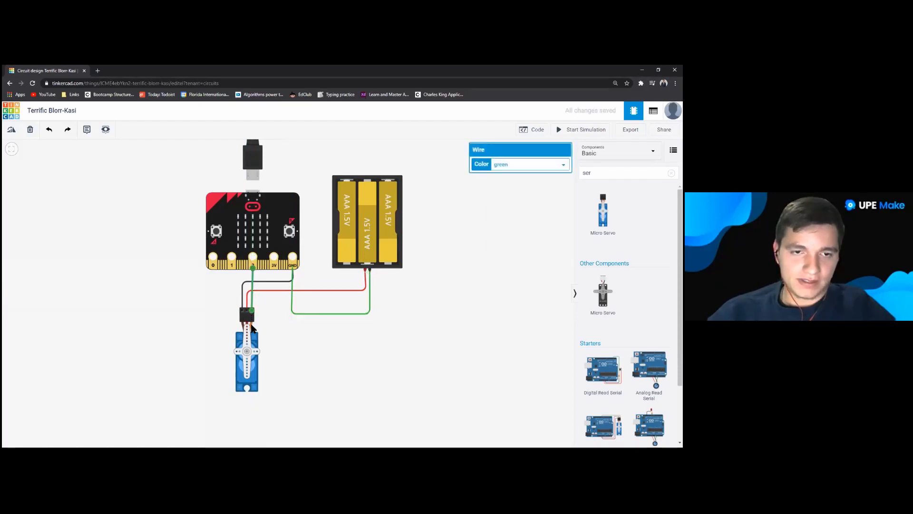
{"action": "left_click", "coordinate": [384, 357]}
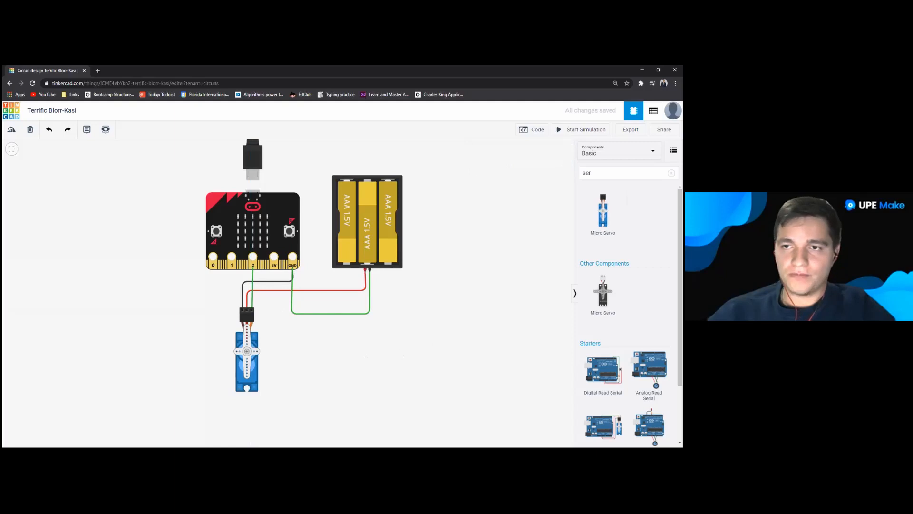
Step: Show the micro:bit's block code and delete the "on start" block, keeping the "forever" block
{"action": "left_click", "coordinate": [532, 129]}
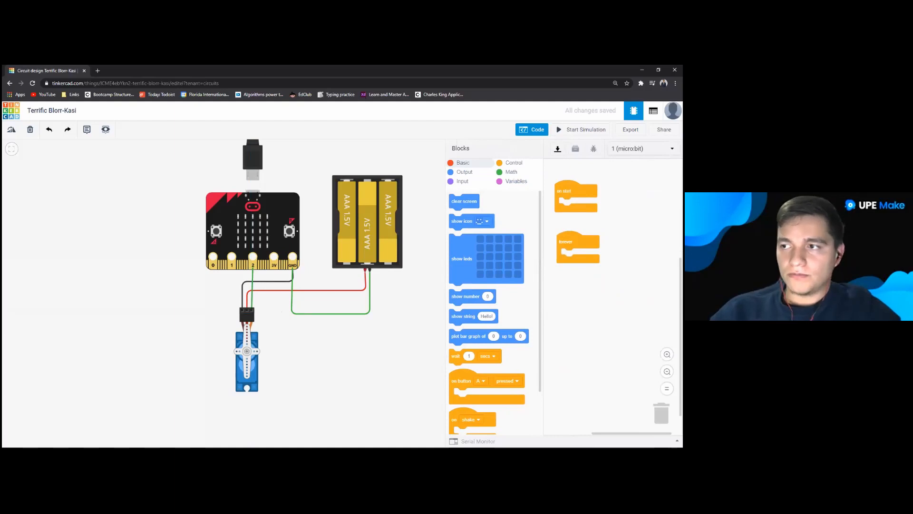
{"action": "mouse_move", "coordinate": [575, 191]}
{"action": "left_mouse_down"}
{"action": "mouse_move", "coordinate": [576, 199]}
{"action": "mouse_move", "coordinate": [578, 189]}
{"action": "left_mouse_up"}
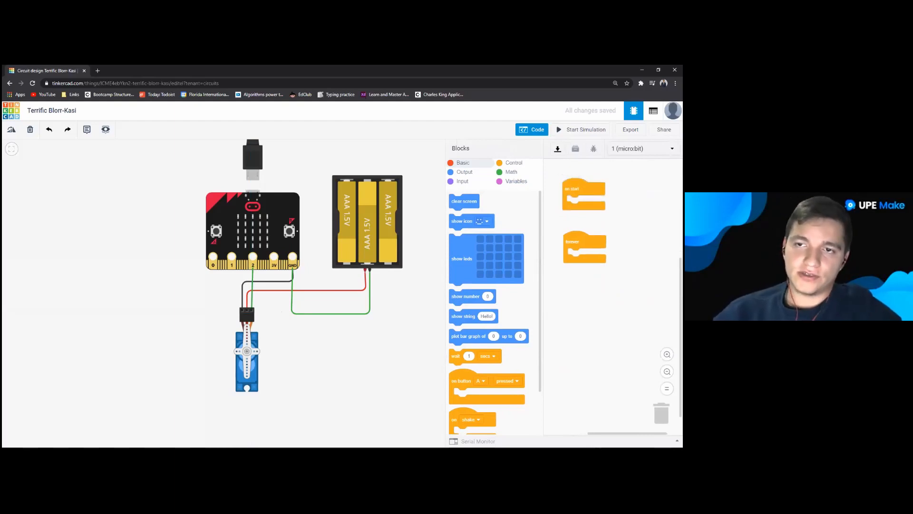
{"action": "left_click_drag", "start_coordinate": [577, 189], "coordinate": [578, 191]}
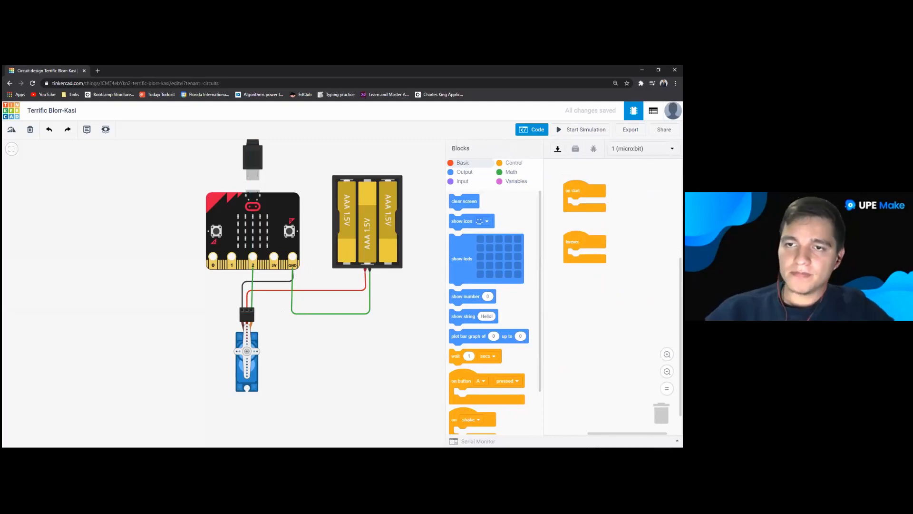
{"action": "left_click_drag", "start_coordinate": [579, 190], "coordinate": [578, 190]}
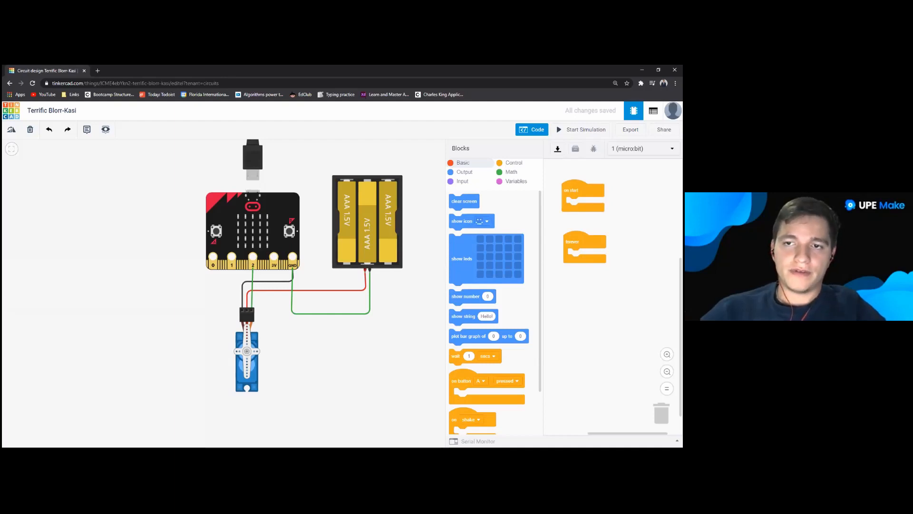
{"action": "mouse_move", "coordinate": [585, 242]}
{"action": "left_mouse_down"}
{"action": "mouse_move", "coordinate": [587, 234]}
{"action": "mouse_move", "coordinate": [584, 245]}
{"action": "mouse_move", "coordinate": [594, 245]}
{"action": "mouse_move", "coordinate": [587, 247]}
{"action": "left_mouse_up"}
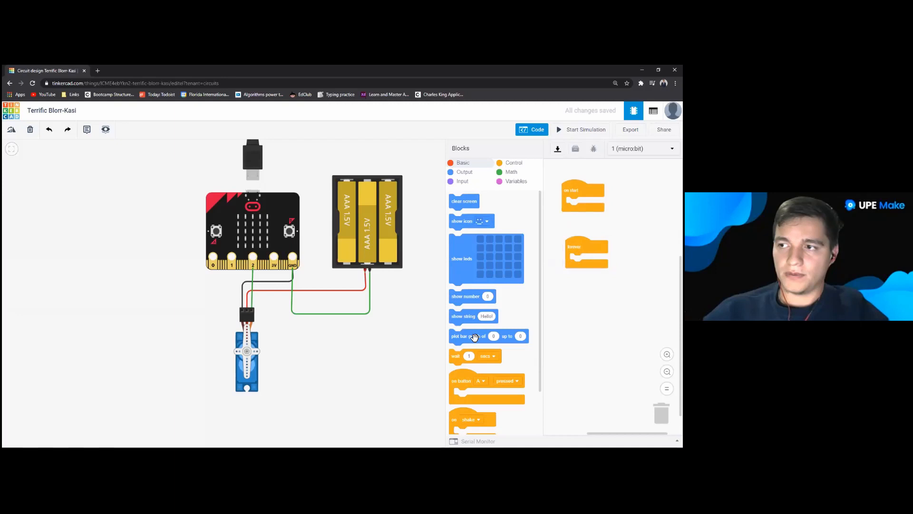
{"action": "right_click", "coordinate": [578, 190]}
{"action": "left_click", "coordinate": [596, 202]}
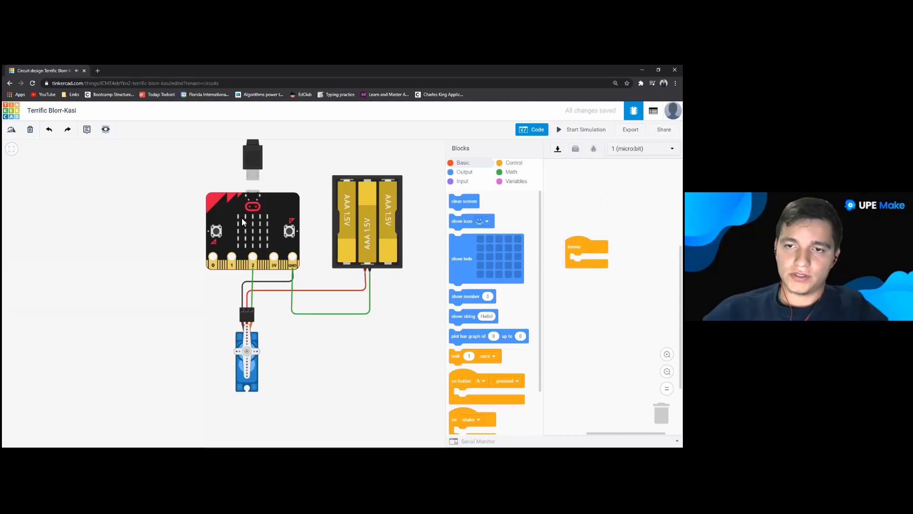
Step: Put a "plot bar graph of" block inside the forever block and use temperature (°C) as its plotted value
{"action": "left_click", "coordinate": [464, 172]}
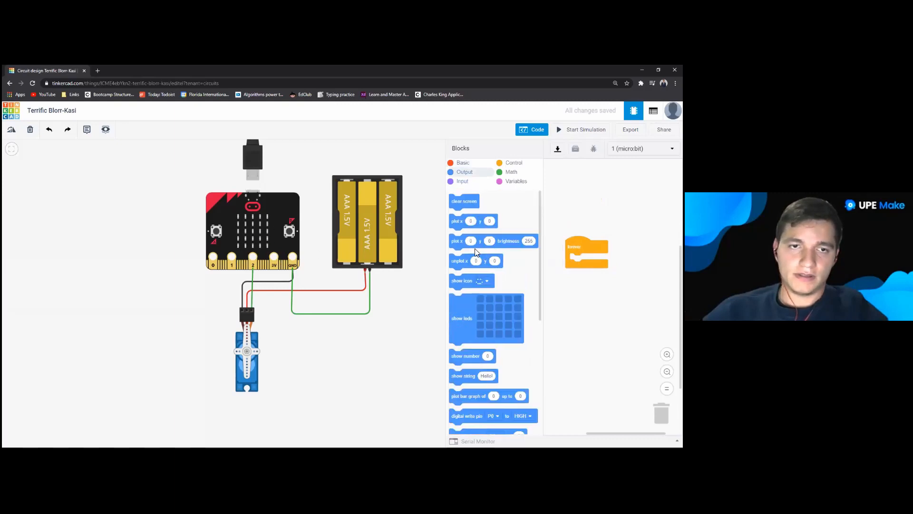
{"action": "scroll", "coordinate": [470, 228], "scroll_direction": "down", "scroll_amount": 1}
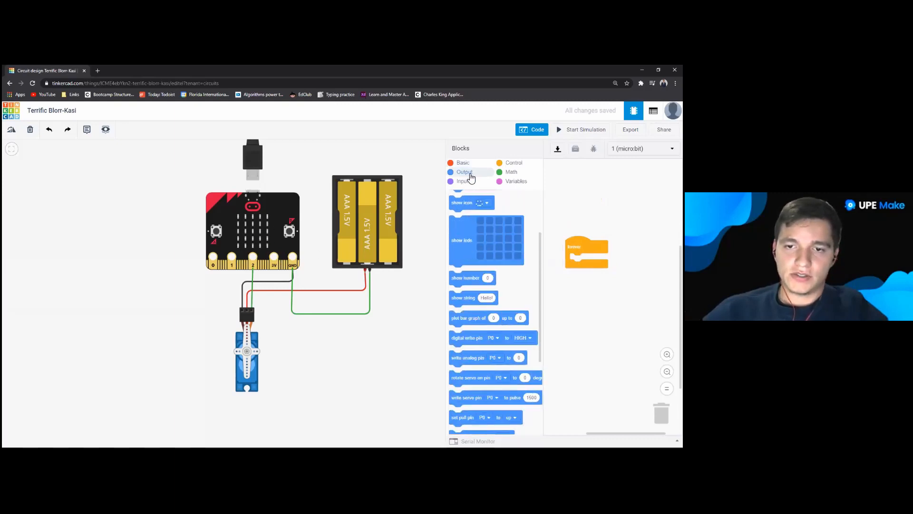
{"action": "scroll", "coordinate": [477, 280], "scroll_direction": "up", "scroll_amount": 2}
{"action": "scroll", "coordinate": [477, 290], "scroll_direction": "down", "scroll_amount": 5}
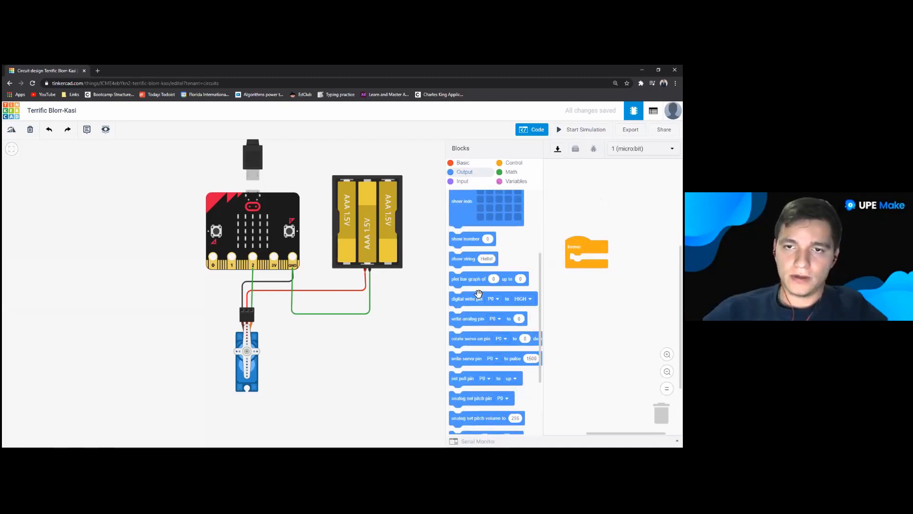
{"action": "scroll", "coordinate": [478, 314], "scroll_direction": "up", "scroll_amount": 3}
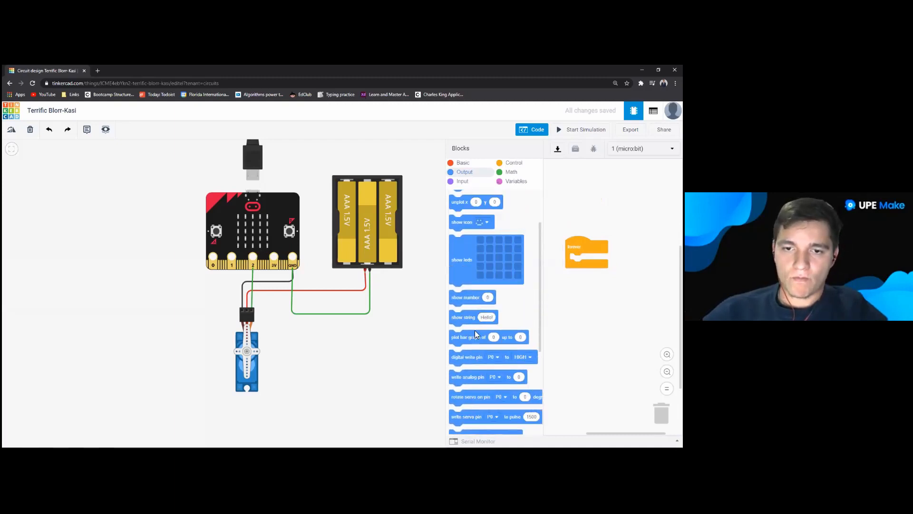
{"action": "left_click_drag", "start_coordinate": [469, 338], "coordinate": [590, 260]}
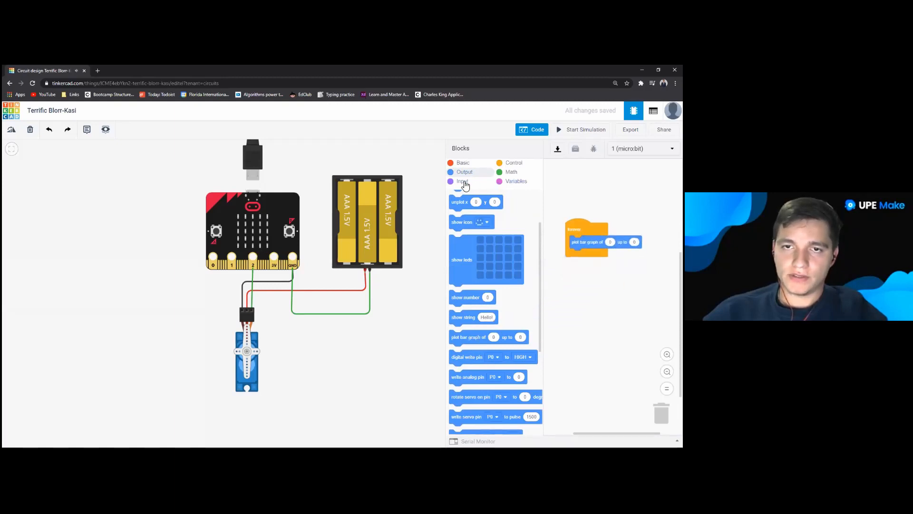
{"action": "left_click", "coordinate": [462, 181]}
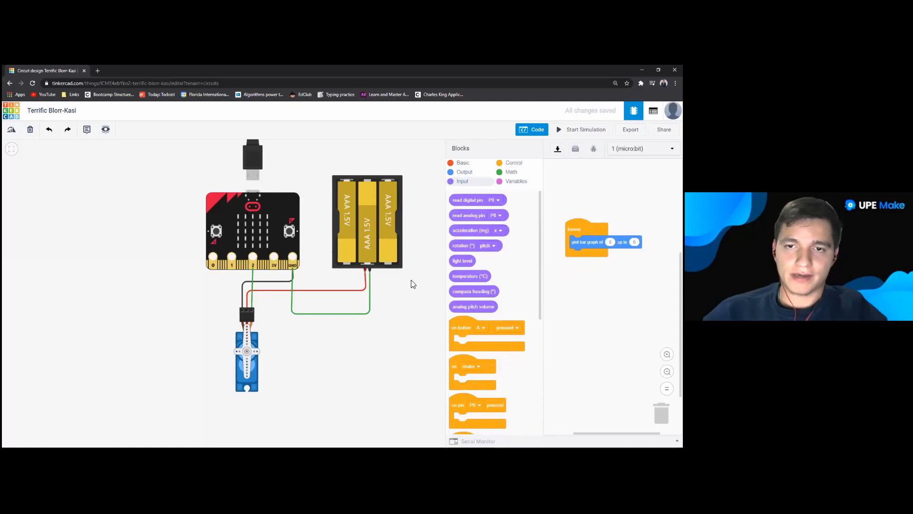
{"action": "left_click_drag", "start_coordinate": [464, 277], "coordinate": [619, 242]}
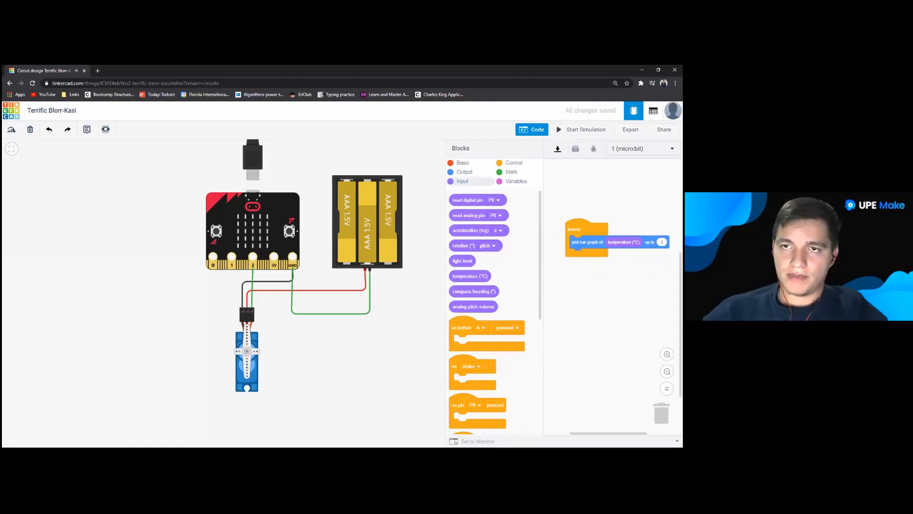
Step: Run the simulation, move the sensor panel clear of the circuit and raise the simulated temperature to its maximum
{"action": "left_click", "coordinate": [581, 129]}
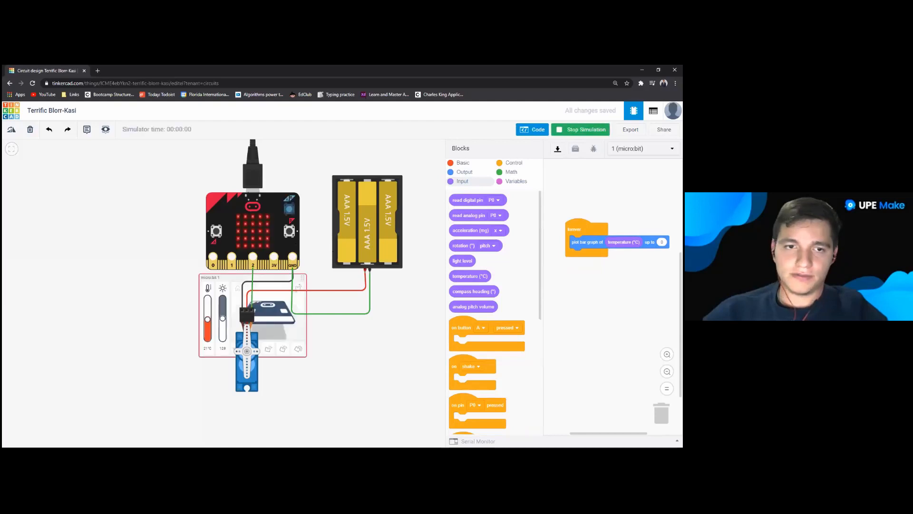
{"action": "left_click_drag", "start_coordinate": [302, 277], "coordinate": [177, 195]}
{"action": "left_click_drag", "start_coordinate": [82, 236], "coordinate": [83, 211]}
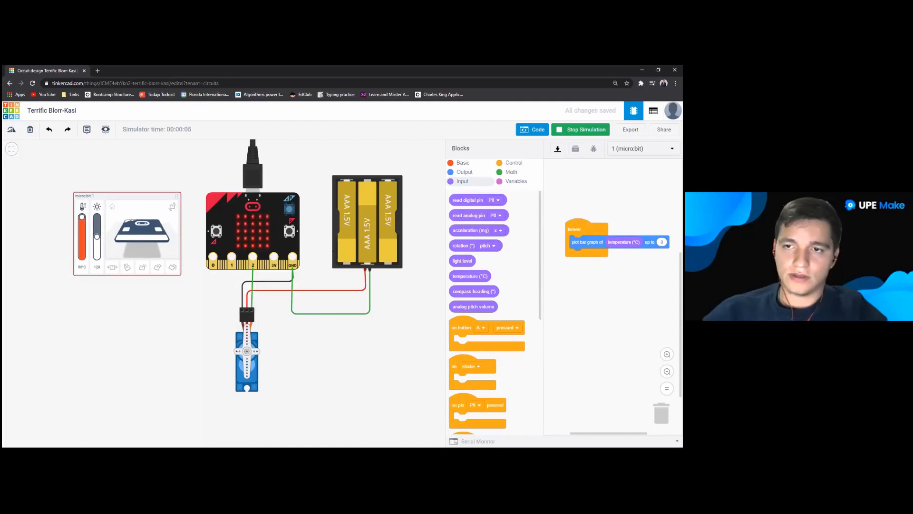
Step: Stop the simulation and set the bar graph's "up to" value to 50
{"action": "left_click_drag", "start_coordinate": [617, 286], "coordinate": [609, 279]}
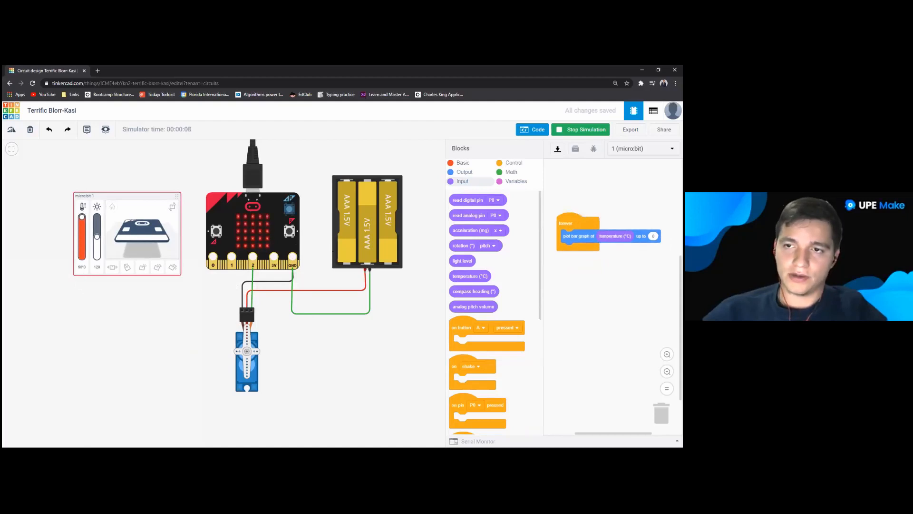
{"action": "left_click", "coordinate": [580, 129]}
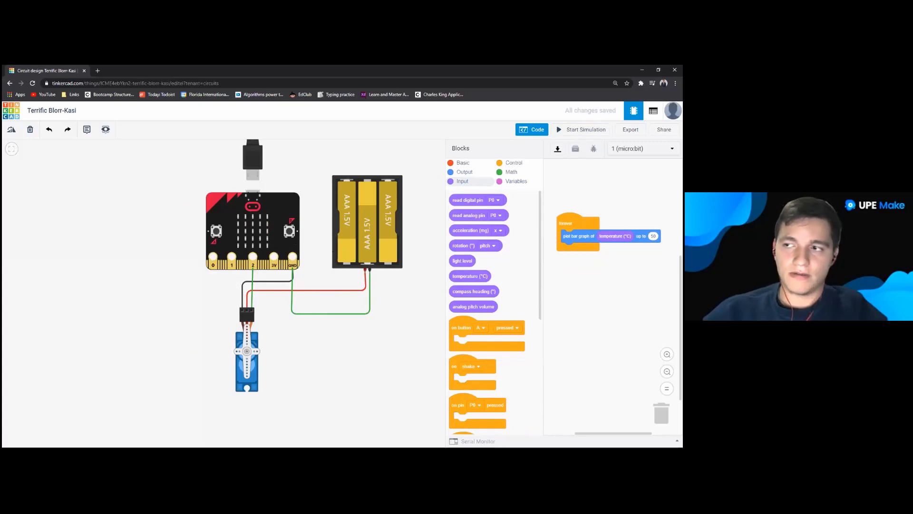
Step: Add a "rotate servo on pin" block below the bar graph block in the forever loop and set its pin to P2
{"action": "scroll", "coordinate": [494, 309], "scroll_direction": "down", "scroll_amount": 1}
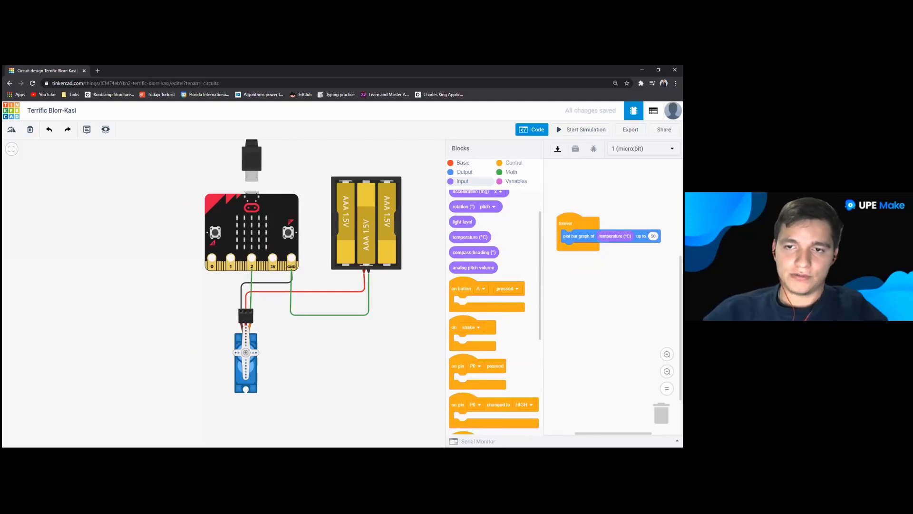
{"action": "scroll", "coordinate": [382, 349], "scroll_direction": "down", "scroll_amount": 1}
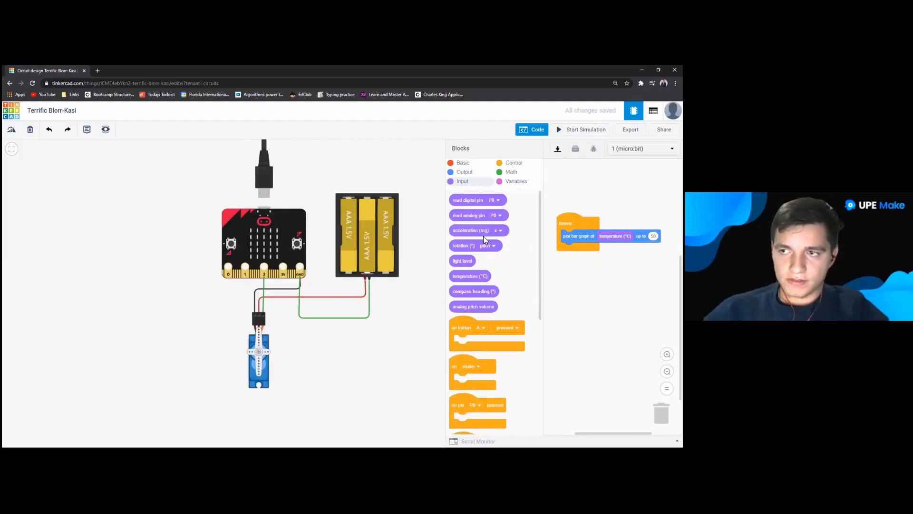
{"action": "left_click", "coordinate": [468, 173]}
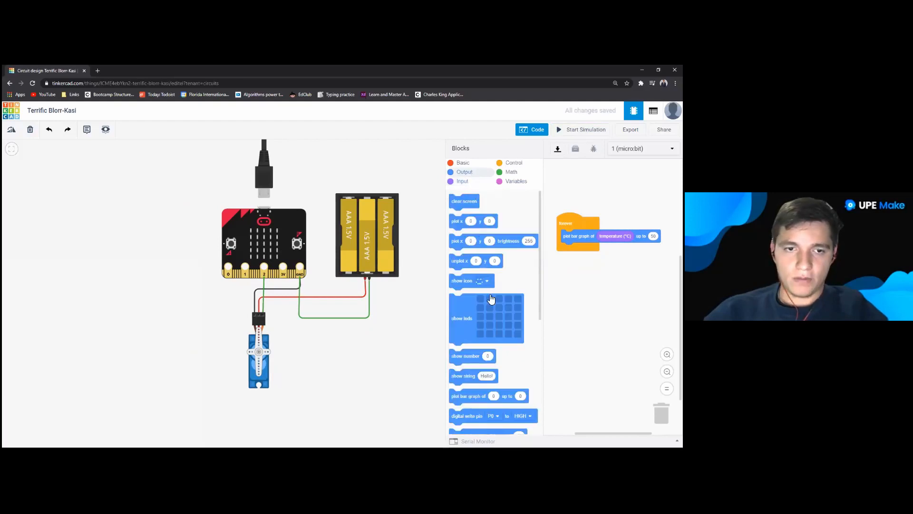
{"action": "scroll", "coordinate": [488, 333], "scroll_direction": "down", "scroll_amount": 3}
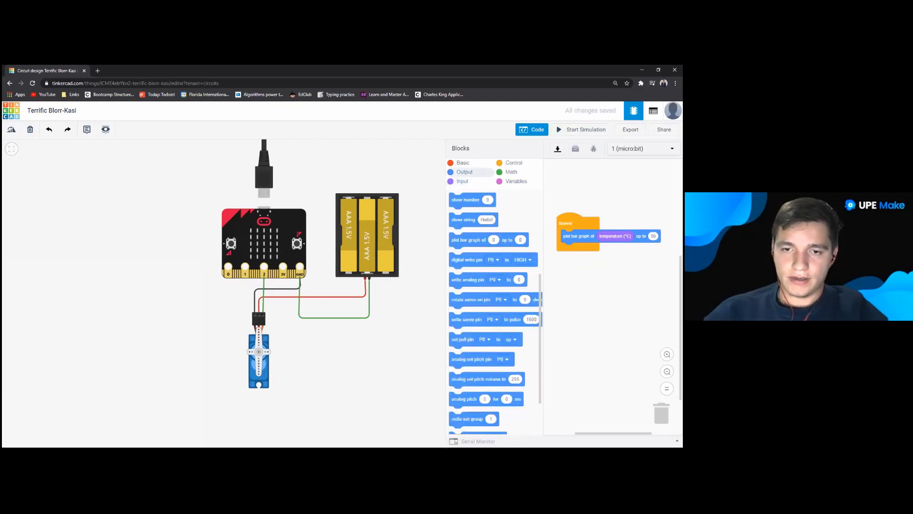
{"action": "scroll", "coordinate": [477, 336], "scroll_direction": "down", "scroll_amount": 1}
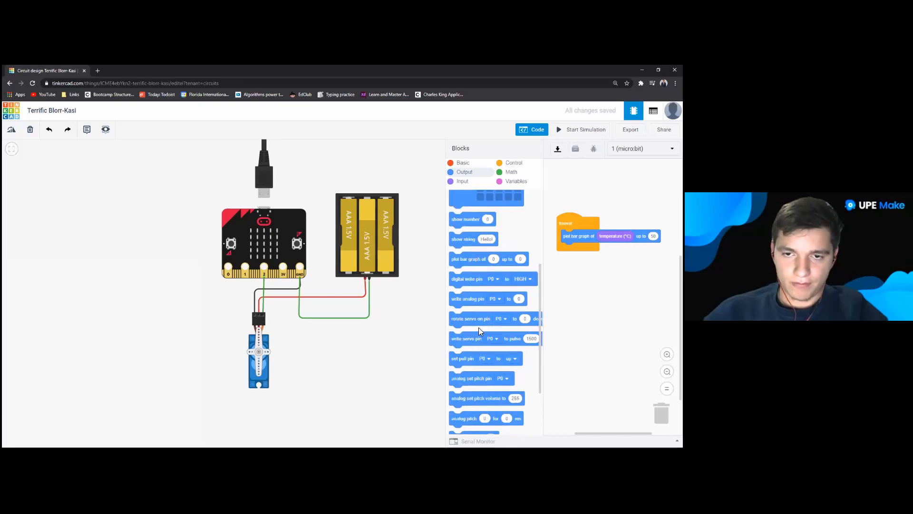
{"action": "left_click_drag", "start_coordinate": [467, 321], "coordinate": [581, 255]}
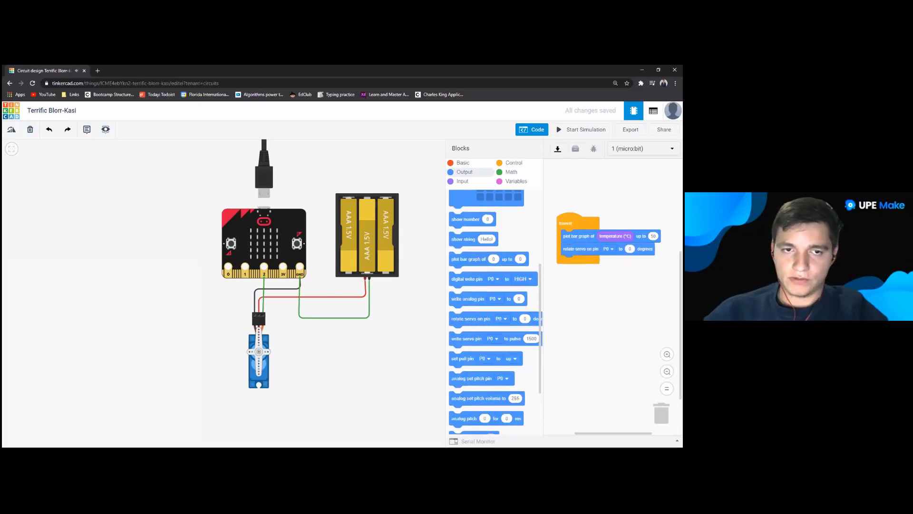
{"action": "left_click", "coordinate": [608, 248]}
{"action": "left_click", "coordinate": [600, 284]}
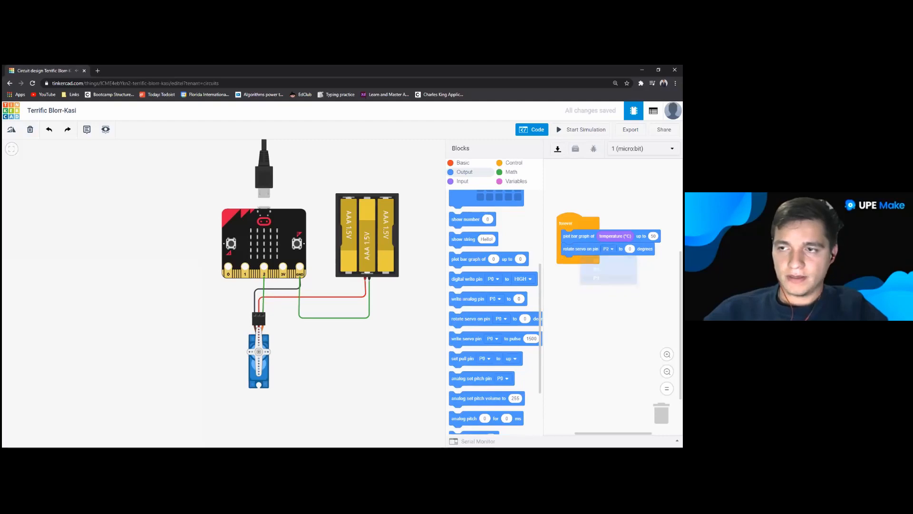
Step: Build an addition block with temperature (°C) as its first operand and use it as the servo's degrees value
{"action": "left_click", "coordinate": [462, 182]}
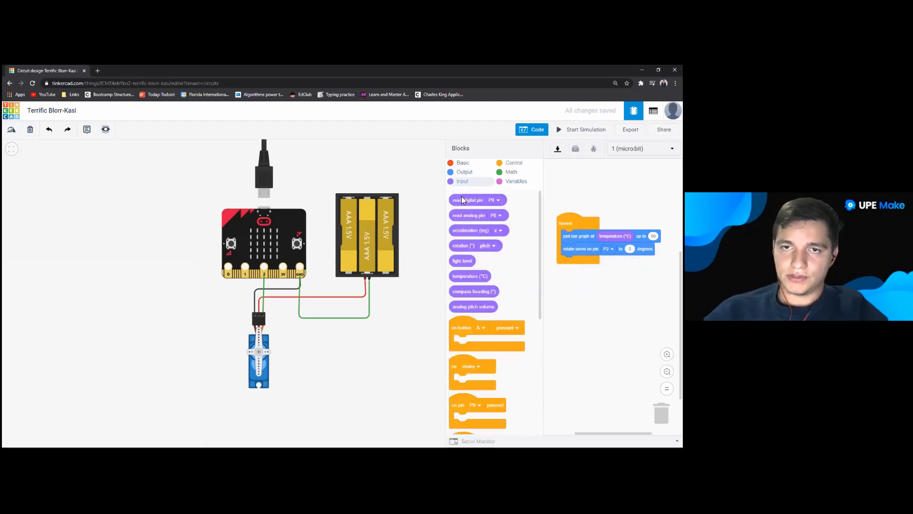
{"action": "left_click_drag", "start_coordinate": [494, 284], "coordinate": [604, 295]}
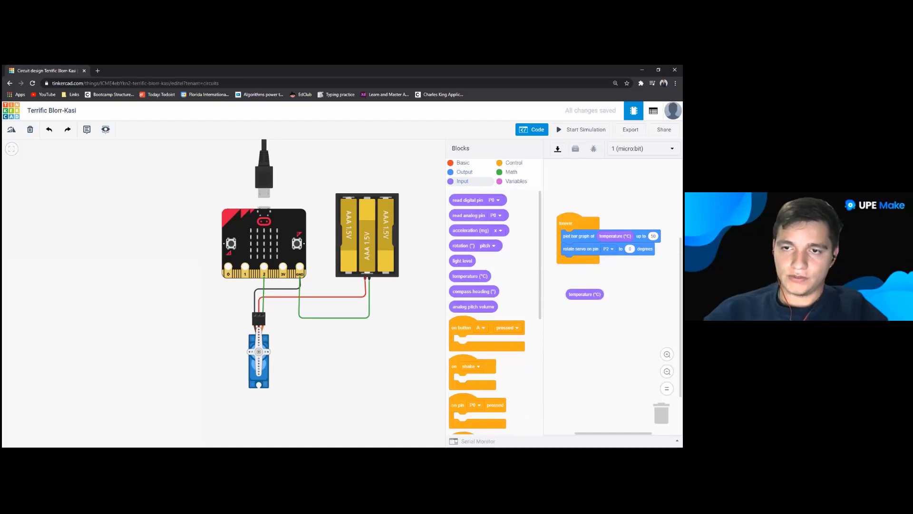
{"action": "scroll", "coordinate": [604, 295], "scroll_direction": "down", "scroll_amount": 1}
{"action": "scroll", "coordinate": [604, 285], "scroll_direction": "up", "scroll_amount": 1}
{"action": "left_click", "coordinate": [511, 172]}
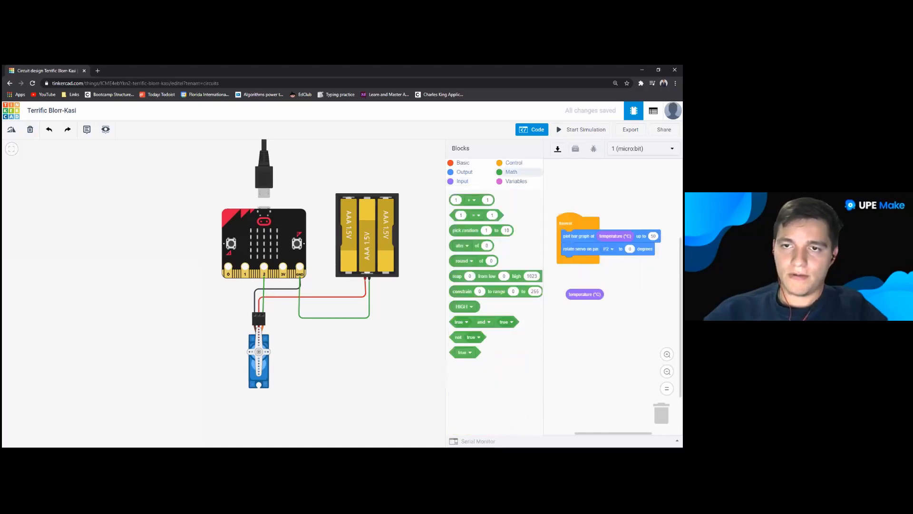
{"action": "left_click_drag", "start_coordinate": [476, 200], "coordinate": [572, 284]}
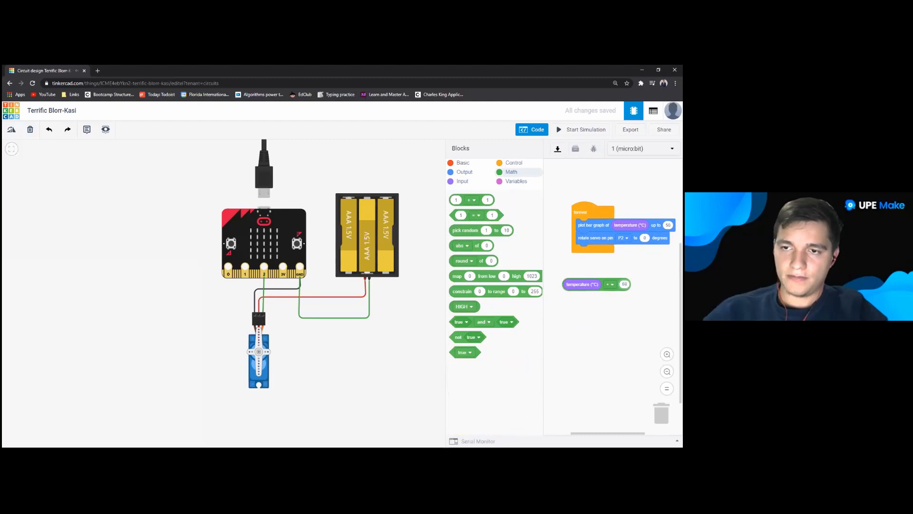
{"action": "left_click_drag", "start_coordinate": [567, 284], "coordinate": [643, 238]}
{"action": "scroll", "coordinate": [613, 267], "scroll_direction": "right", "scroll_amount": 1}
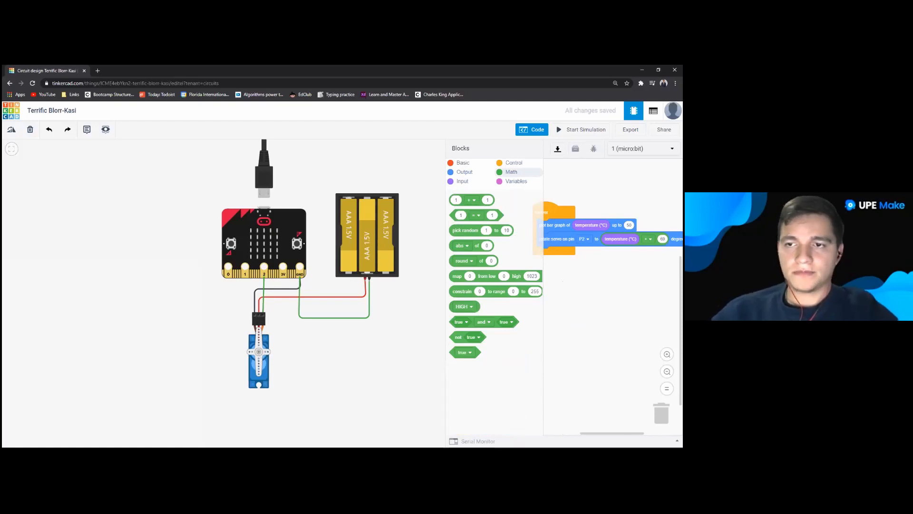
{"action": "scroll", "coordinate": [613, 266], "scroll_direction": "left", "scroll_amount": 1}
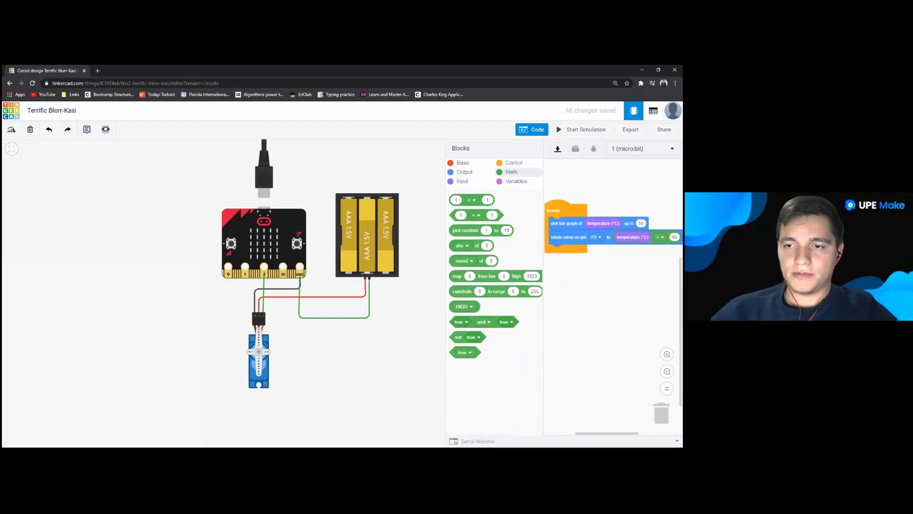
{"action": "scroll", "coordinate": [620, 315], "scroll_direction": "down", "scroll_amount": 1}
{"action": "left_click_drag", "start_coordinate": [620, 315], "coordinate": [595, 319]}
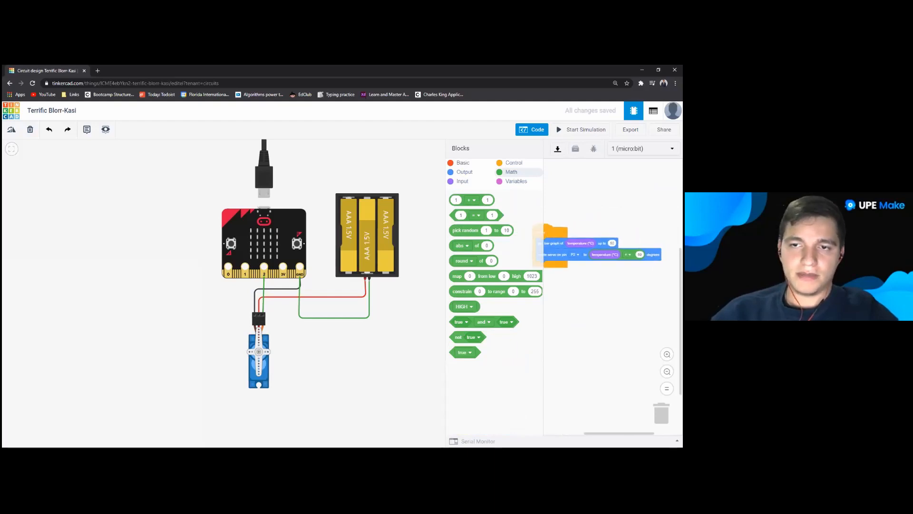
Step: Place three annotation notes in a column beside the micro servo
{"action": "left_click", "coordinate": [88, 129]}
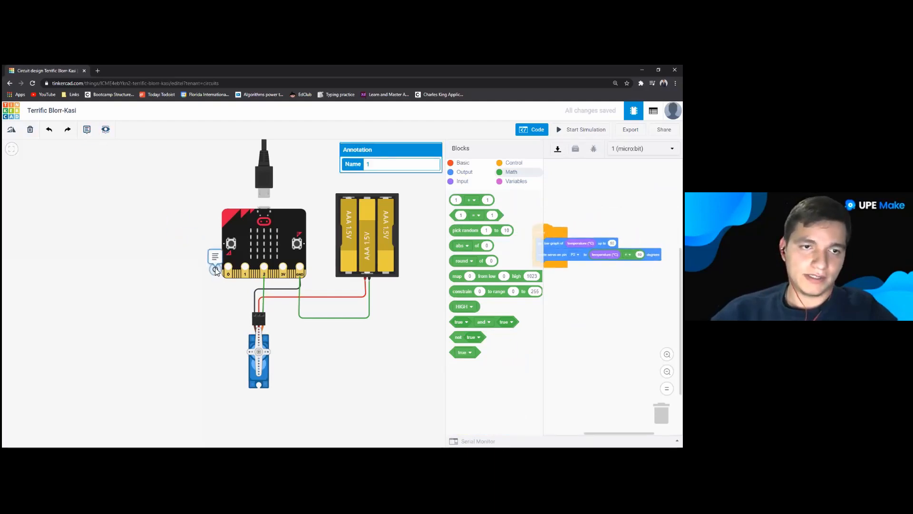
{"action": "left_click", "coordinate": [294, 342]}
{"action": "left_click", "coordinate": [87, 130]}
{"action": "left_click", "coordinate": [294, 362]}
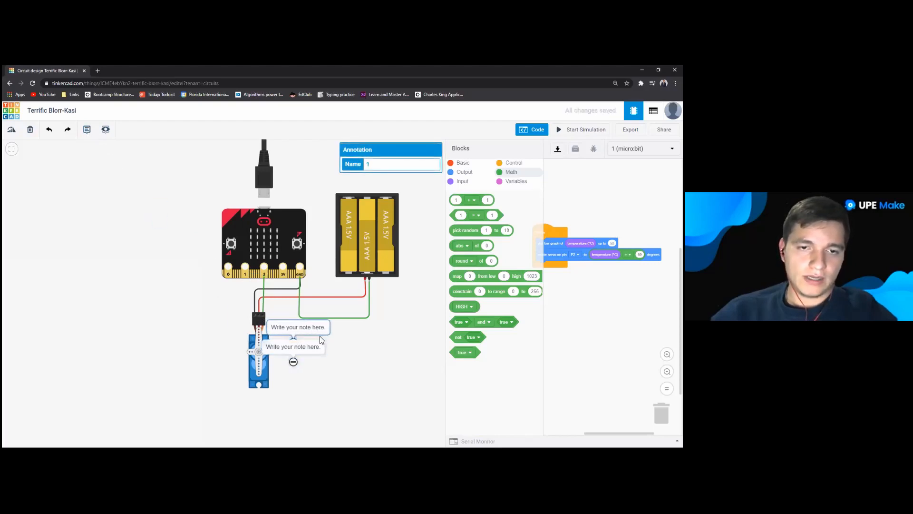
{"action": "left_click", "coordinate": [87, 129]}
{"action": "left_click", "coordinate": [295, 382]}
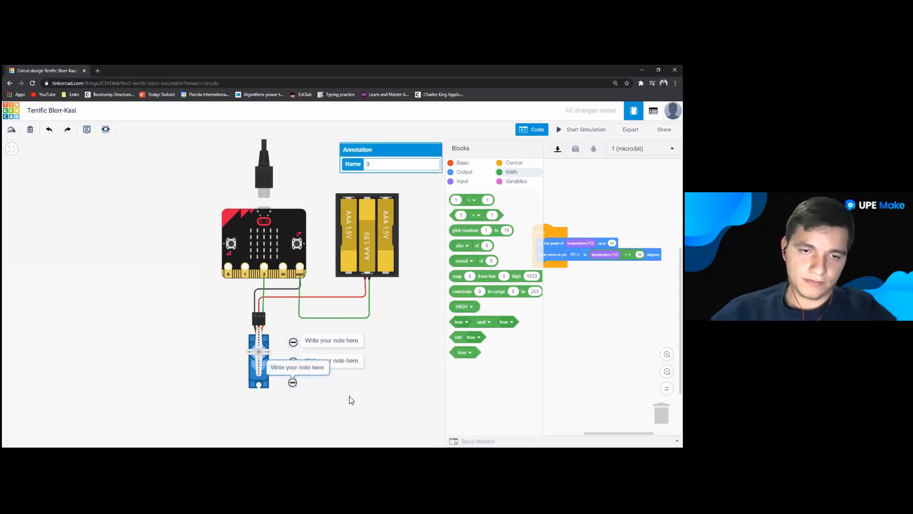
Step: Label the three notes beside the servo HOT, NORMAL and COLD from top to bottom
{"action": "left_click", "coordinate": [324, 341]}
{"action": "type", "text": "HOT"}
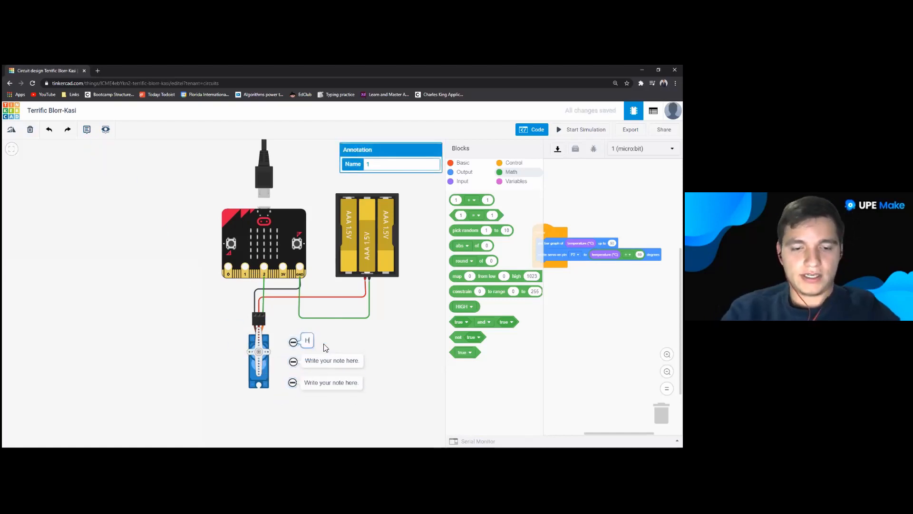
{"action": "left_click", "coordinate": [322, 366]}
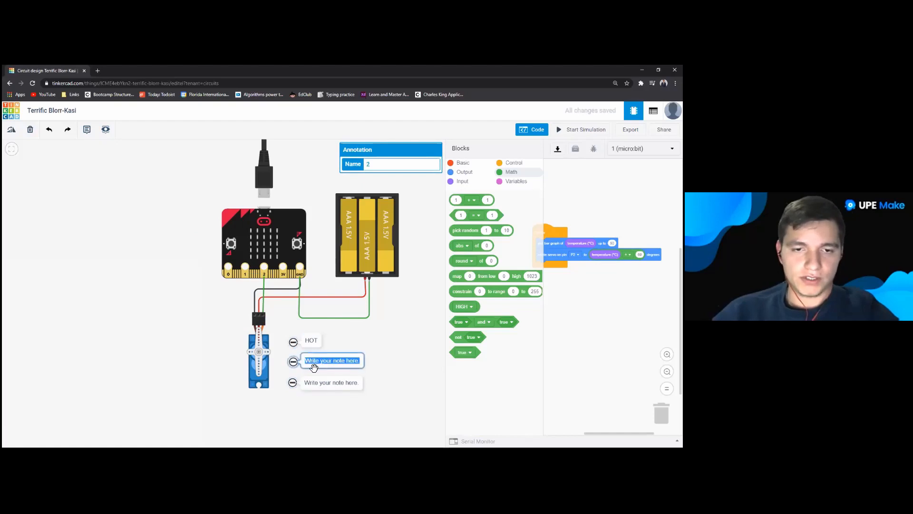
{"action": "type", "text": "NORMAL"}
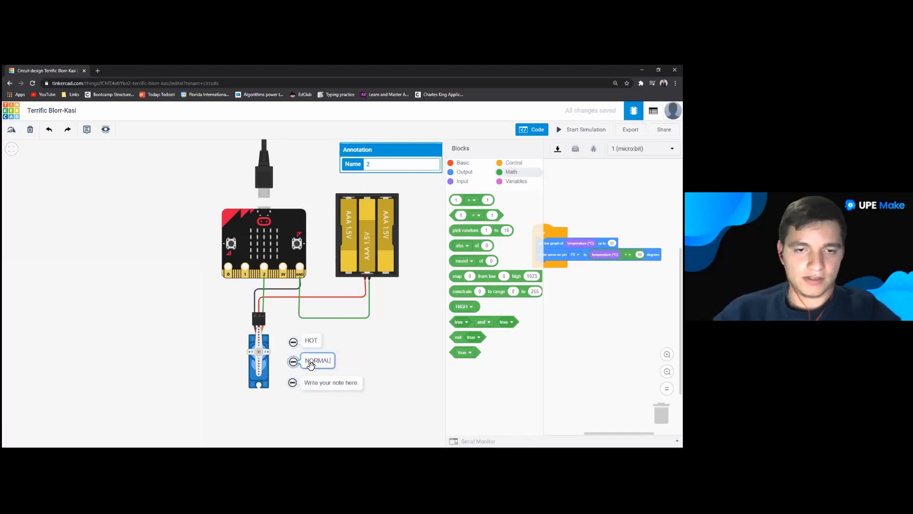
{"action": "left_click", "coordinate": [332, 386]}
{"action": "type", "text": "COLD"}
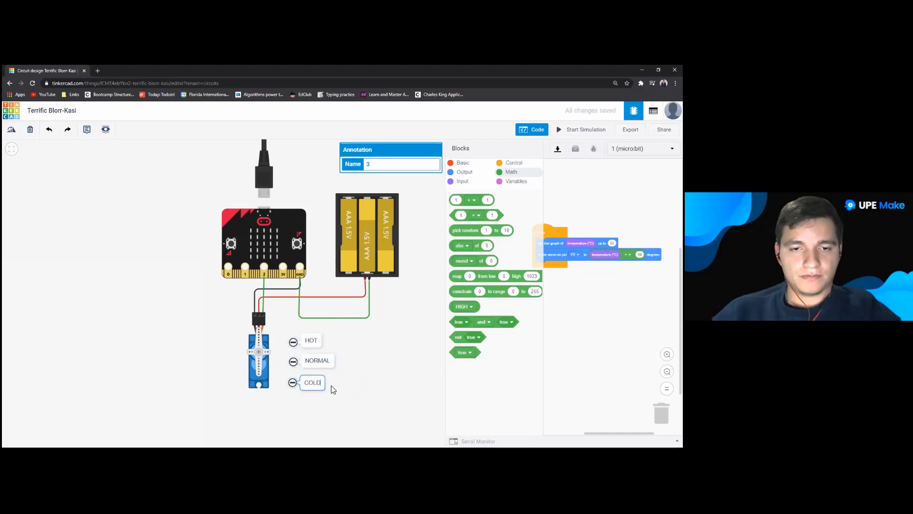
{"action": "left_click", "coordinate": [304, 371]}
Step: Move the servo slightly down beside the notes and test it in the simulation at the maximum temperature
{"action": "left_click_drag", "start_coordinate": [258, 353], "coordinate": [260, 365]}
{"action": "left_click", "coordinate": [367, 369]}
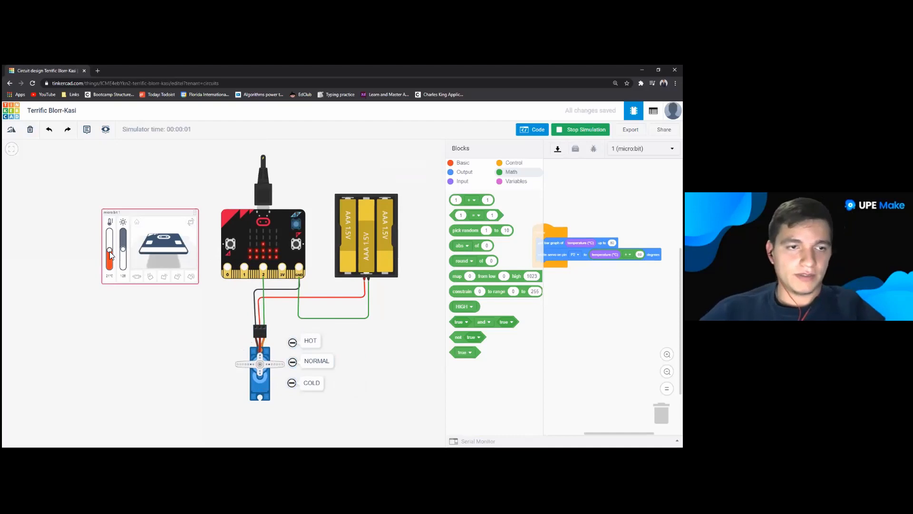
{"action": "left_click_drag", "start_coordinate": [110, 250], "coordinate": [124, 214]}
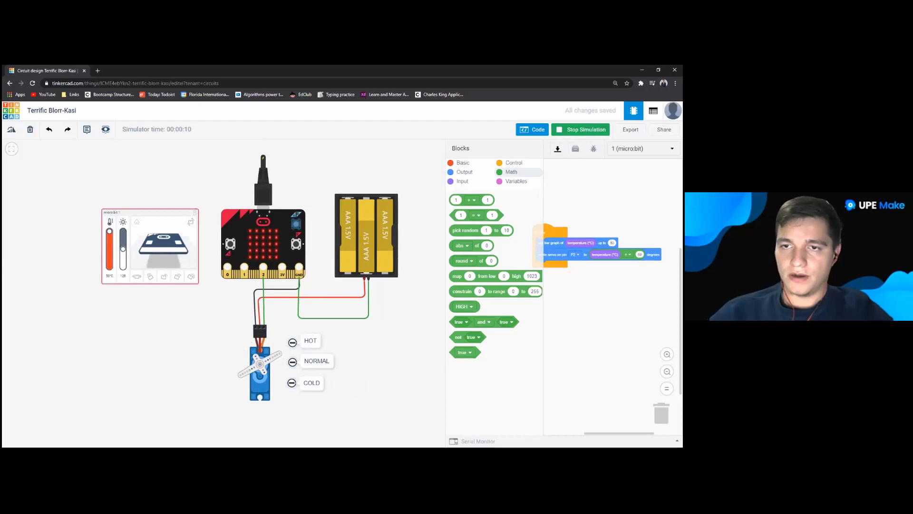
Step: Replace the bar graph block in the forever loop with a "show number" block that shows temperature (°C)
{"action": "left_click_drag", "start_coordinate": [596, 304], "coordinate": [608, 305]}
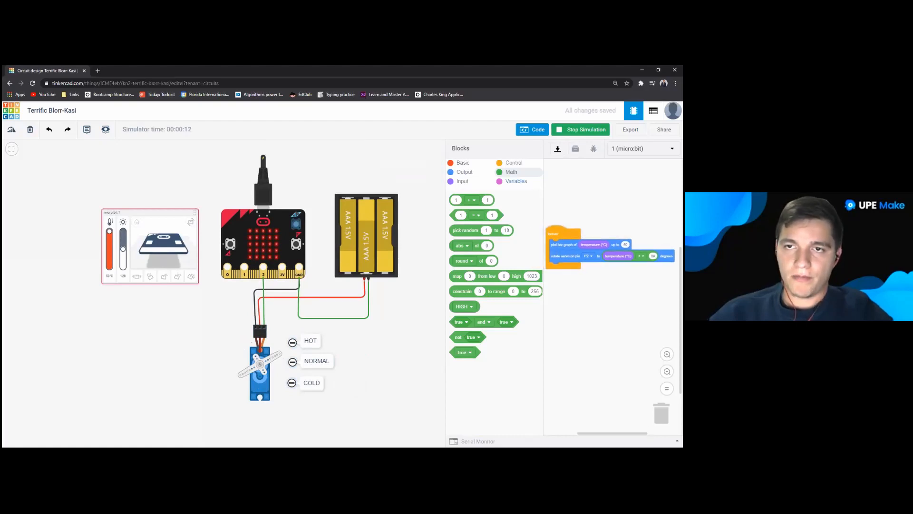
{"action": "left_click", "coordinate": [464, 181]}
{"action": "scroll", "coordinate": [466, 180], "scroll_direction": "down", "scroll_amount": 1}
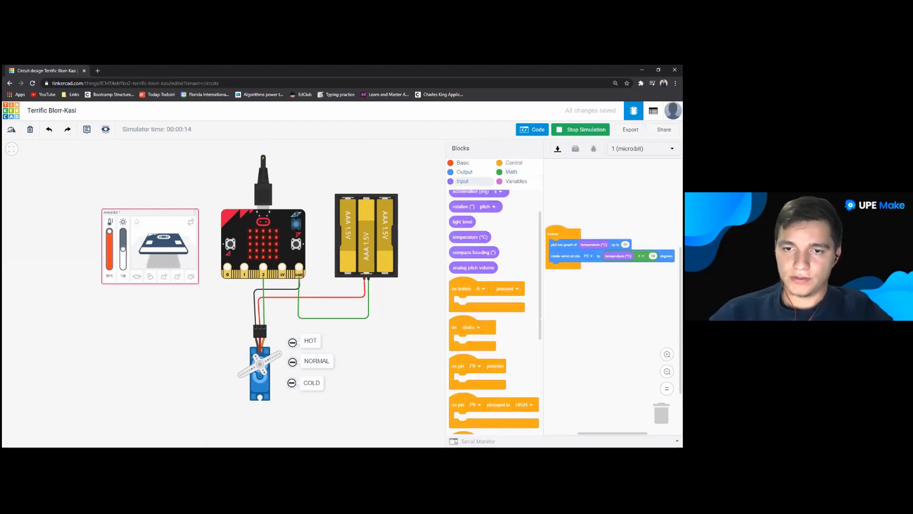
{"action": "left_click", "coordinate": [464, 172]}
{"action": "scroll", "coordinate": [470, 238], "scroll_direction": "down", "scroll_amount": 3}
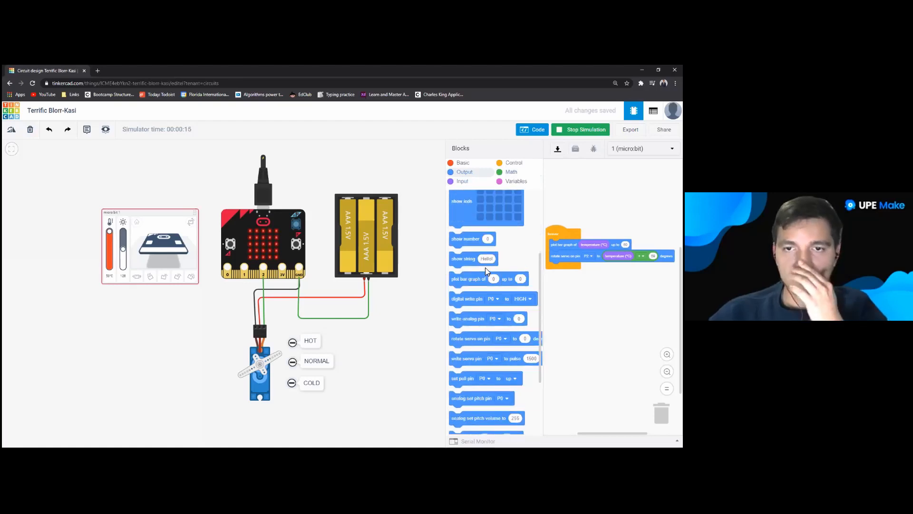
{"action": "left_click_drag", "start_coordinate": [472, 242], "coordinate": [575, 210]}
{"action": "mouse_move", "coordinate": [563, 244]}
{"action": "left_mouse_down"}
{"action": "mouse_move", "coordinate": [604, 224]}
{"action": "mouse_move", "coordinate": [572, 218]}
{"action": "mouse_move", "coordinate": [559, 243]}
{"action": "left_mouse_up"}
{"action": "left_click_drag", "start_coordinate": [630, 224], "coordinate": [584, 245]}
Step: Rerun the simulation at the maximum temperature and switch to the Compass Sketch slide in Google Slides
{"action": "left_click", "coordinate": [581, 129]}
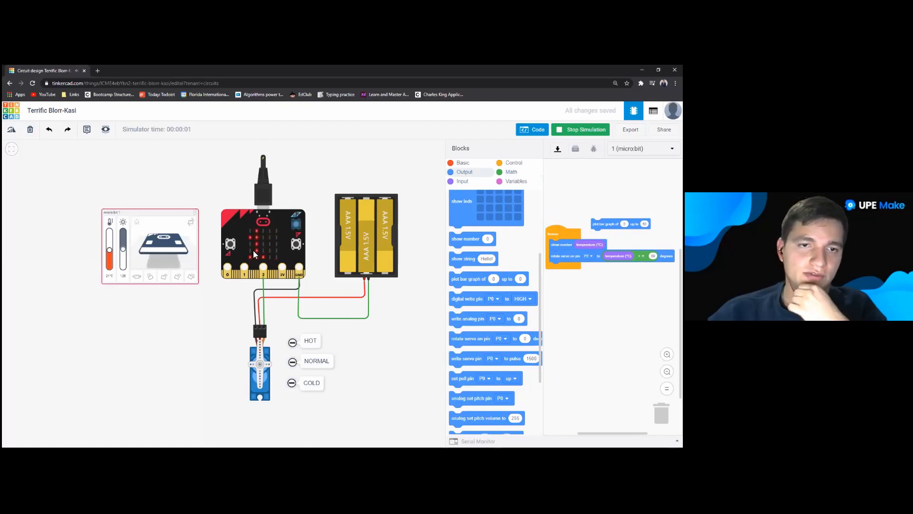
{"action": "left_click_drag", "start_coordinate": [109, 250], "coordinate": [110, 220]}
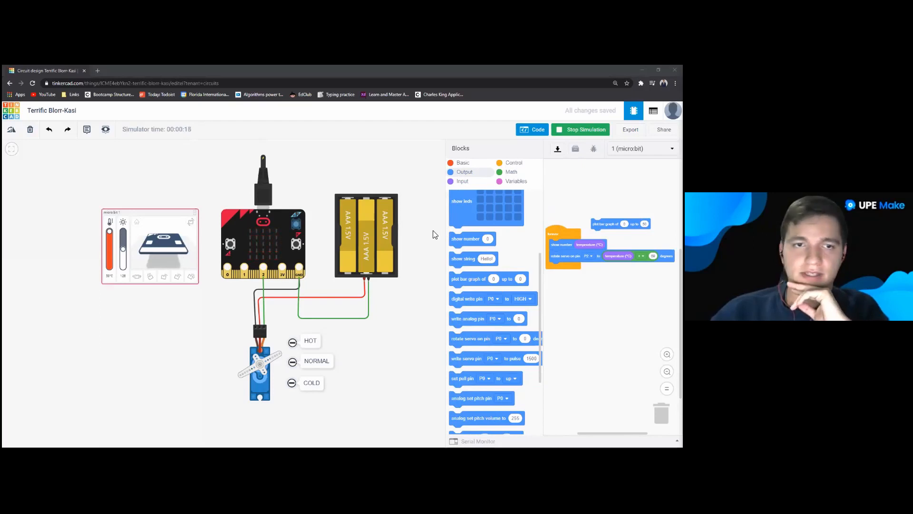
{"action": "key", "text": "alt+Tab"}
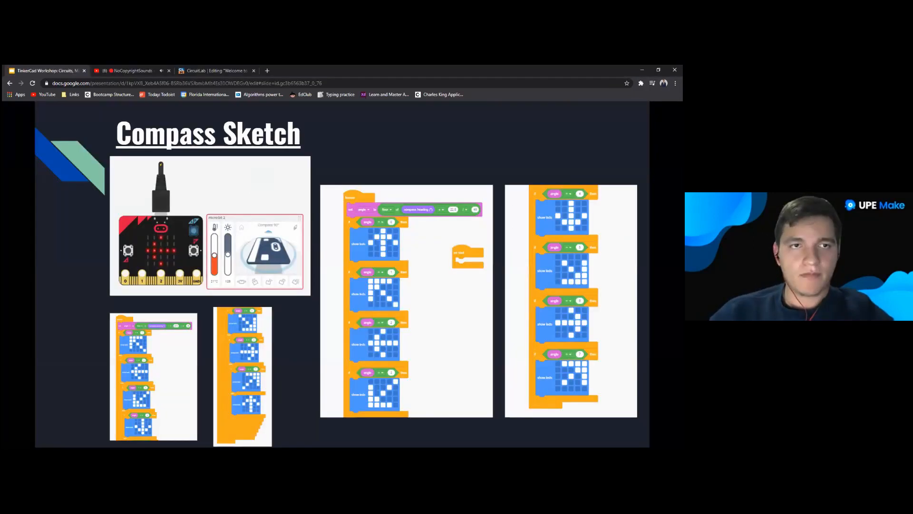